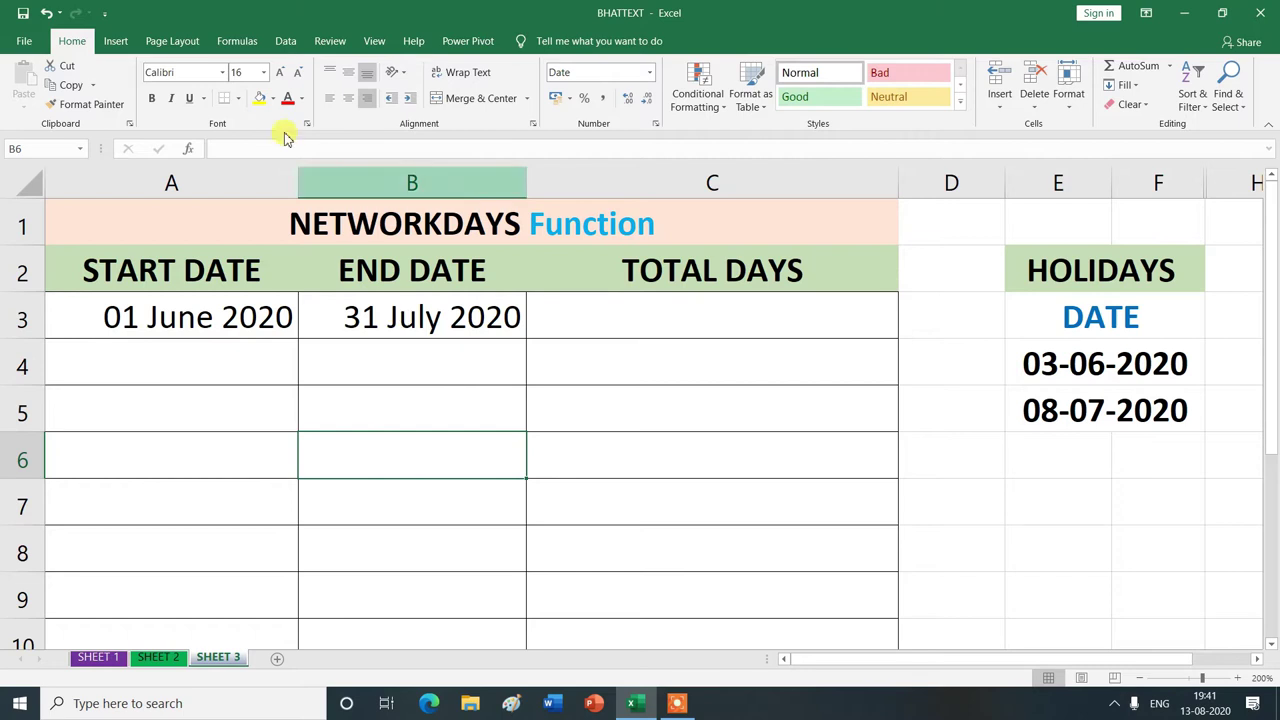
Step: Browse the Formulas tab's Date & Time functions, including NETWORKDAYS and NETWORKDAYS.INTL
left_click(240, 42)
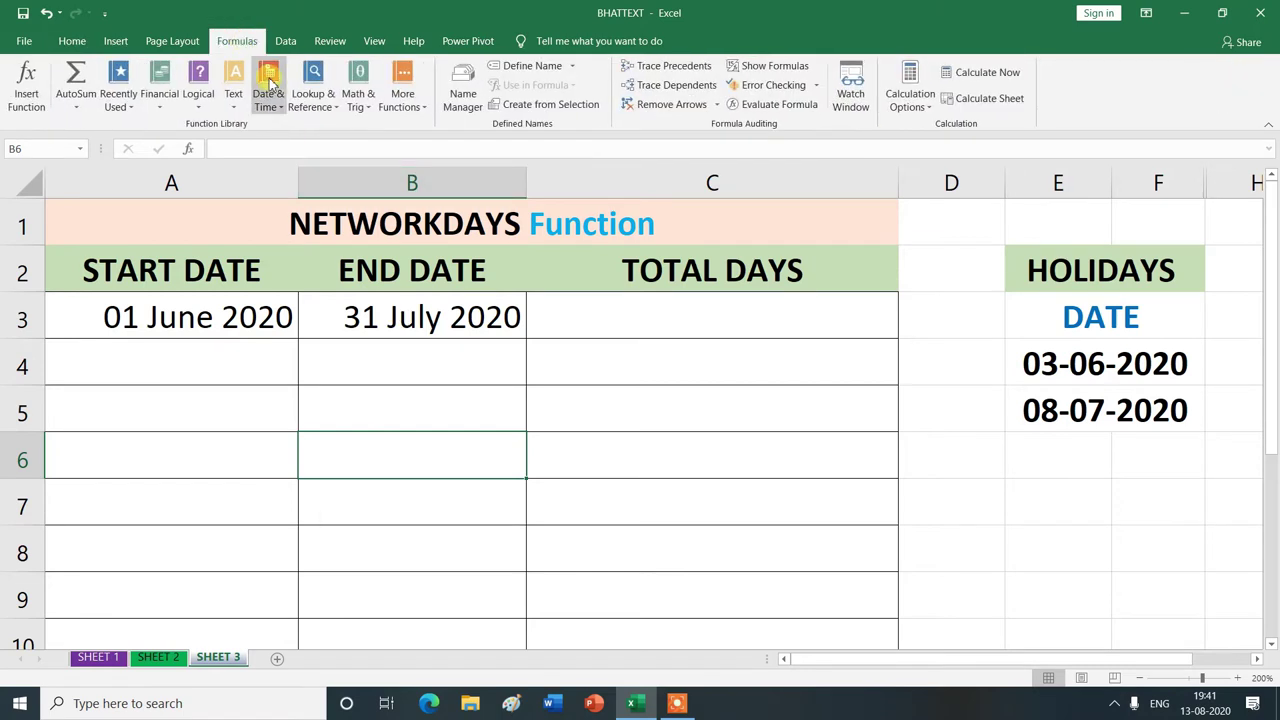
left_click(284, 106)
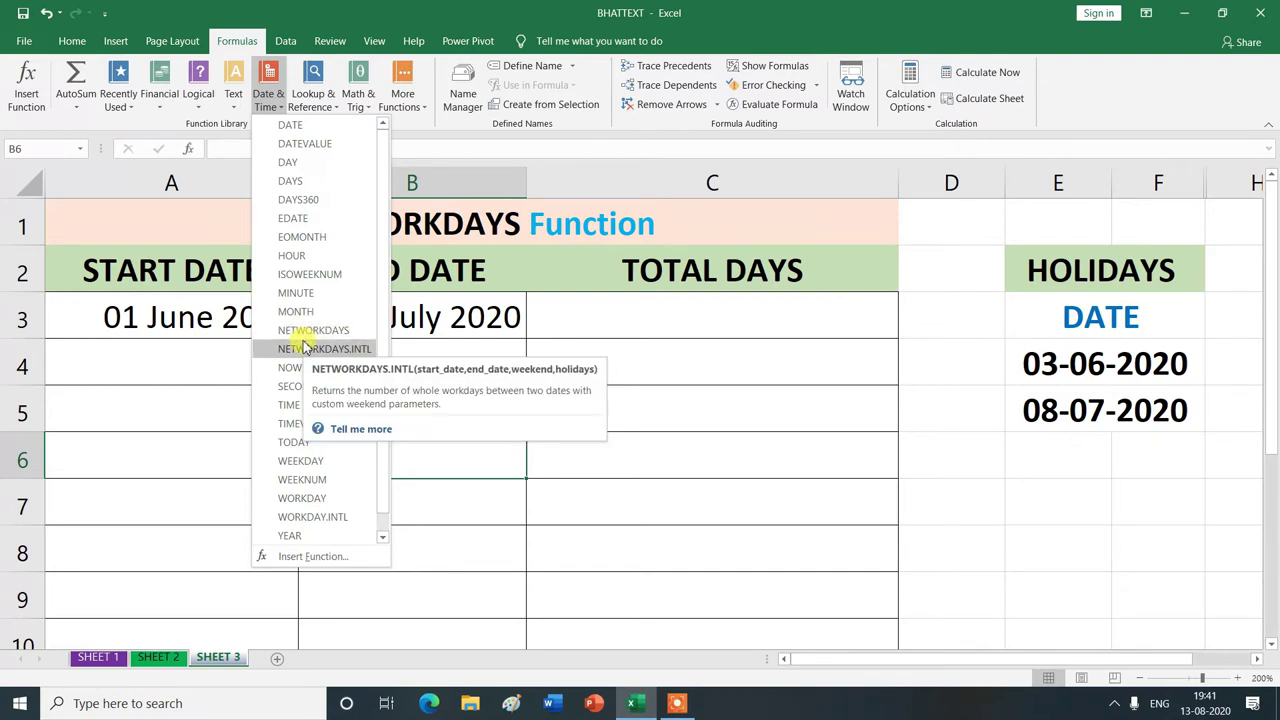
left_click(660, 511)
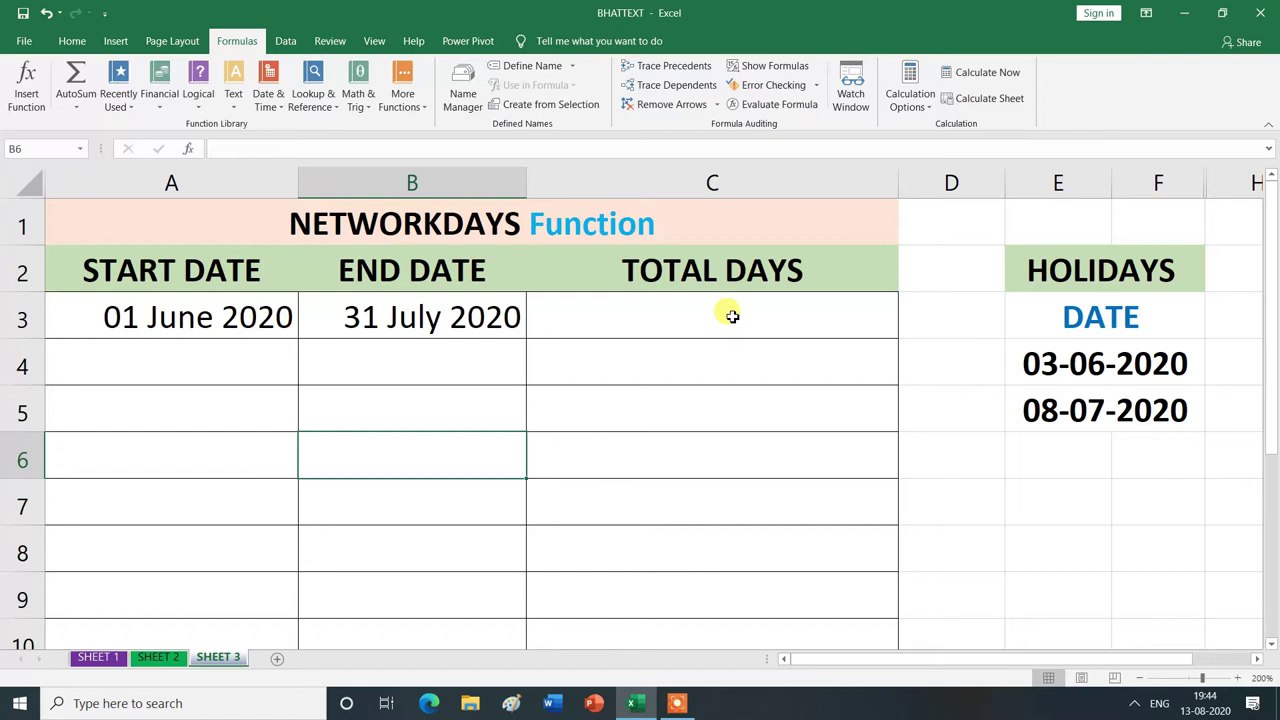
Step: Enter =NETWORKDAYS(A3,B3) in C3, giving 45 workdays
left_click(655, 323)
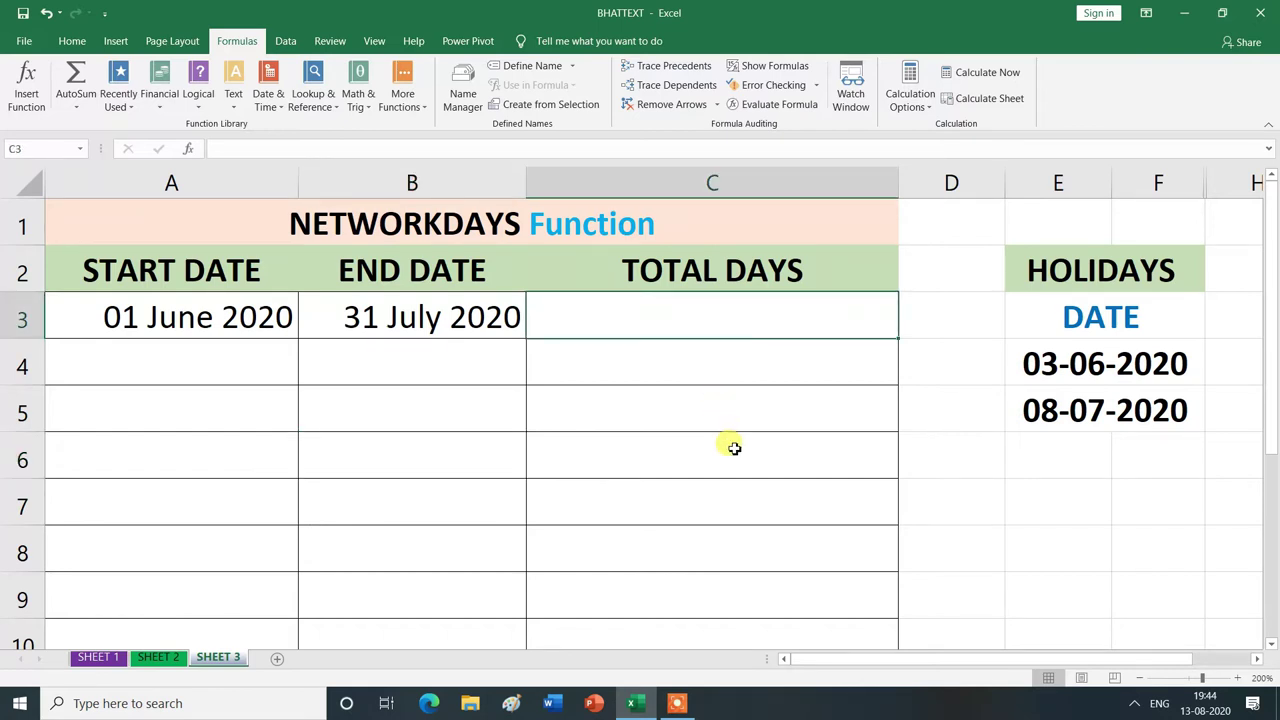
type("=")
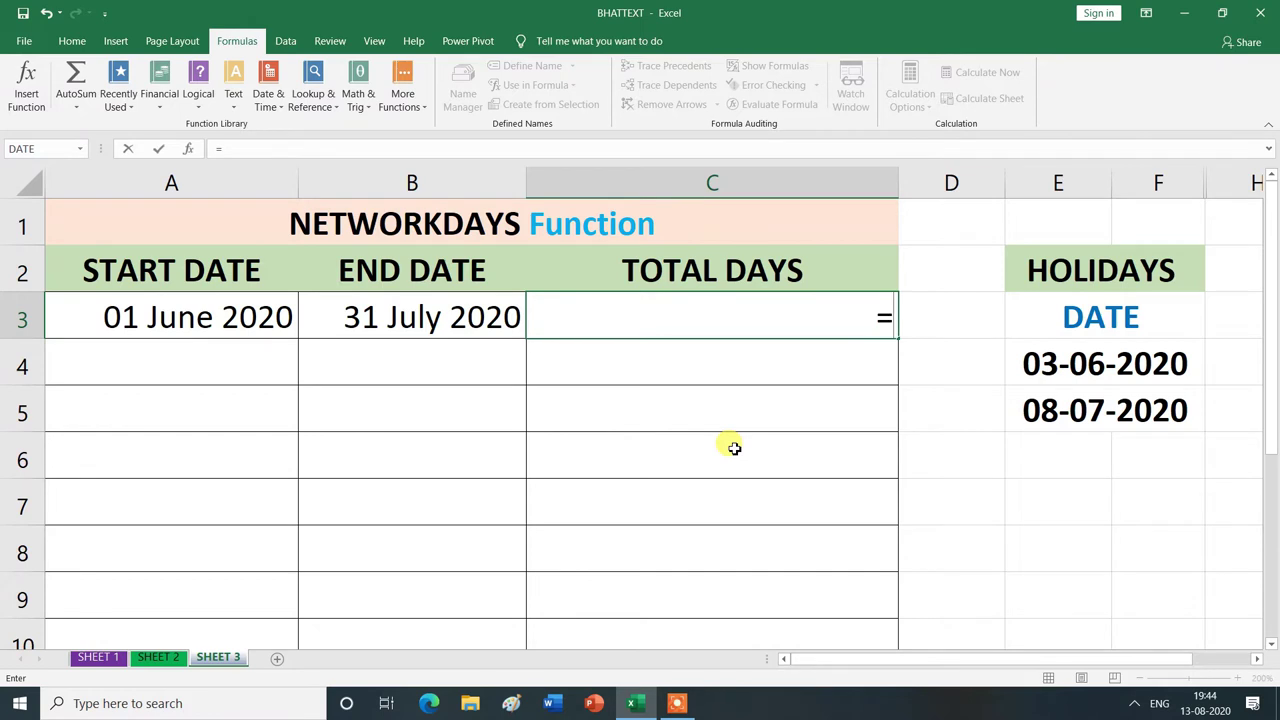
type("NET")
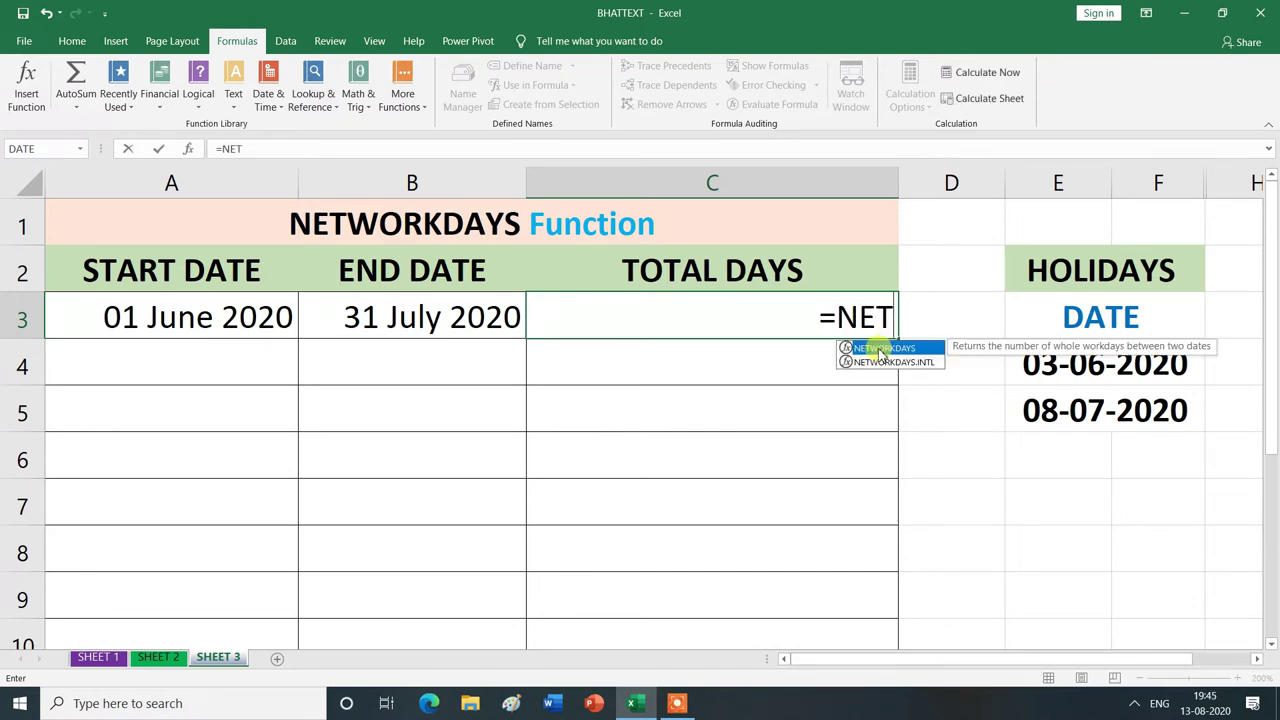
double_click(880, 350)
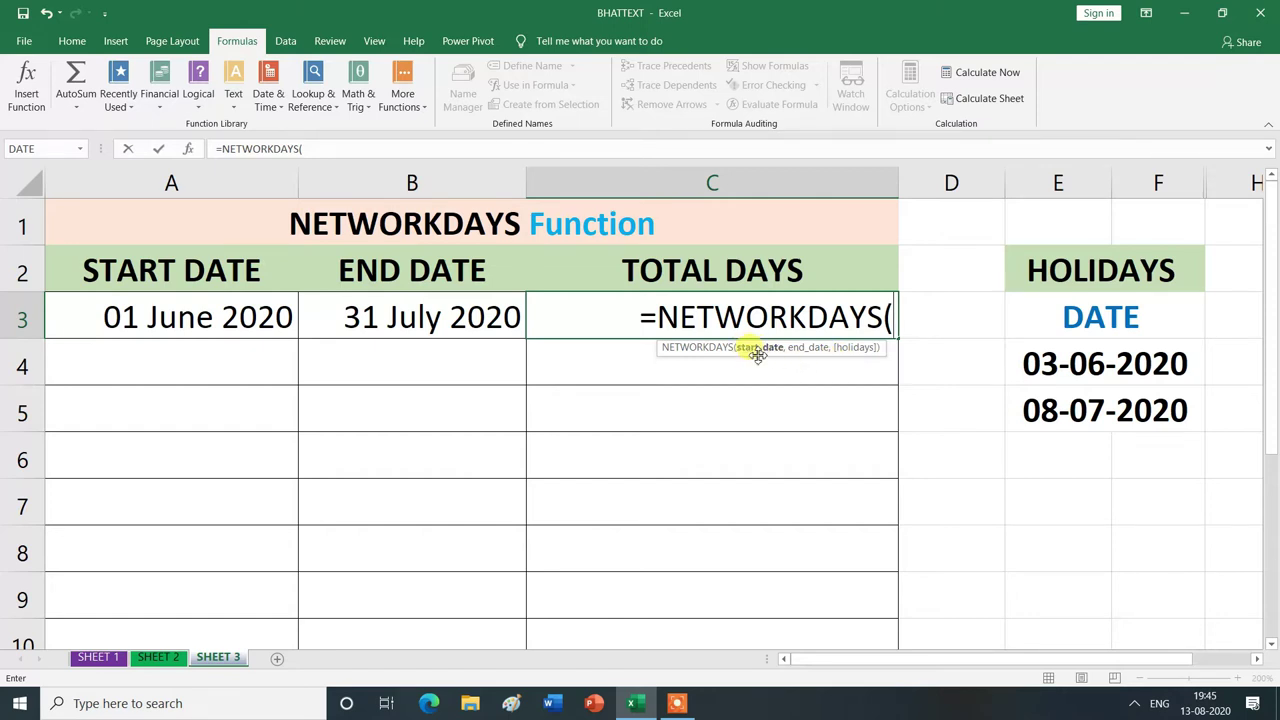
left_click(170, 318)
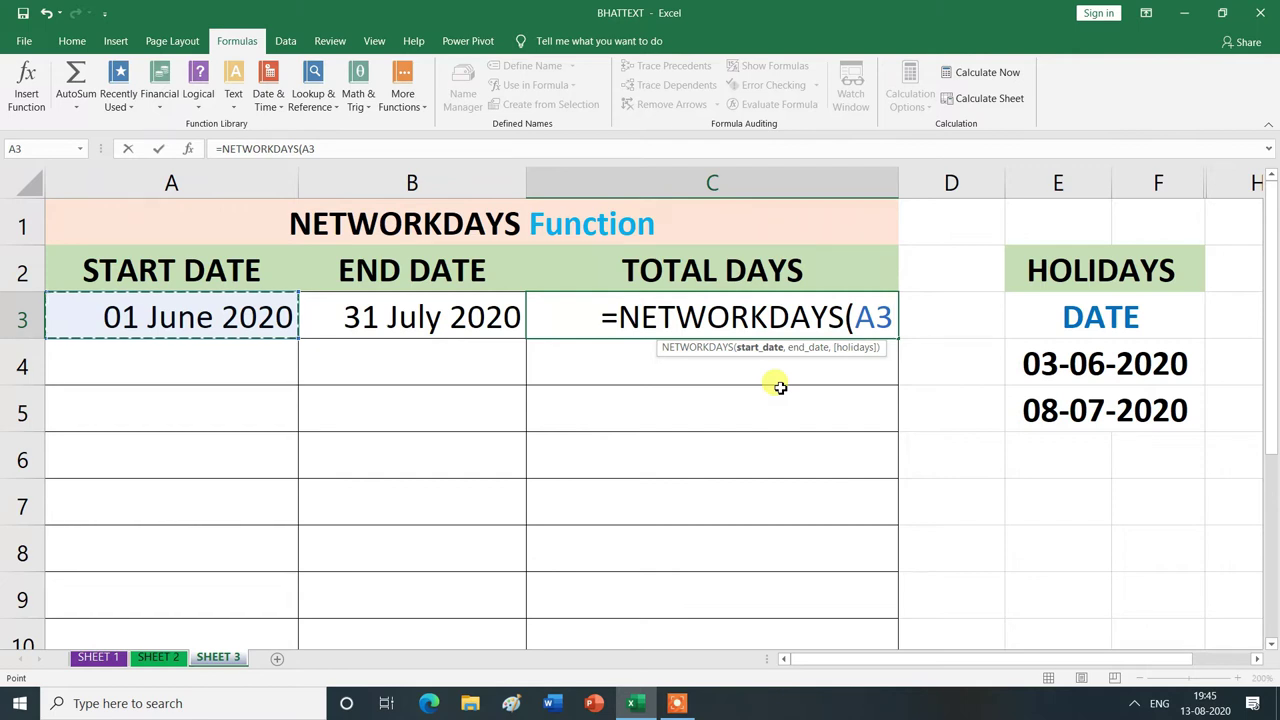
type(",")
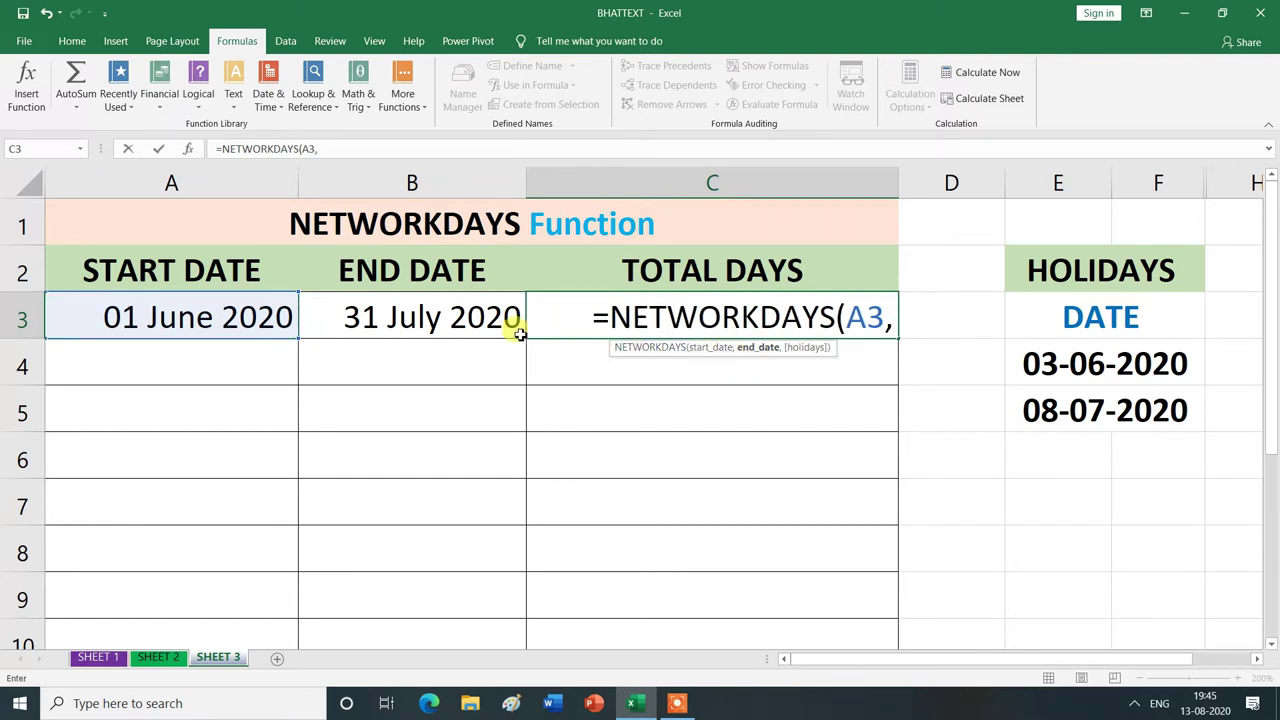
left_click(415, 316)
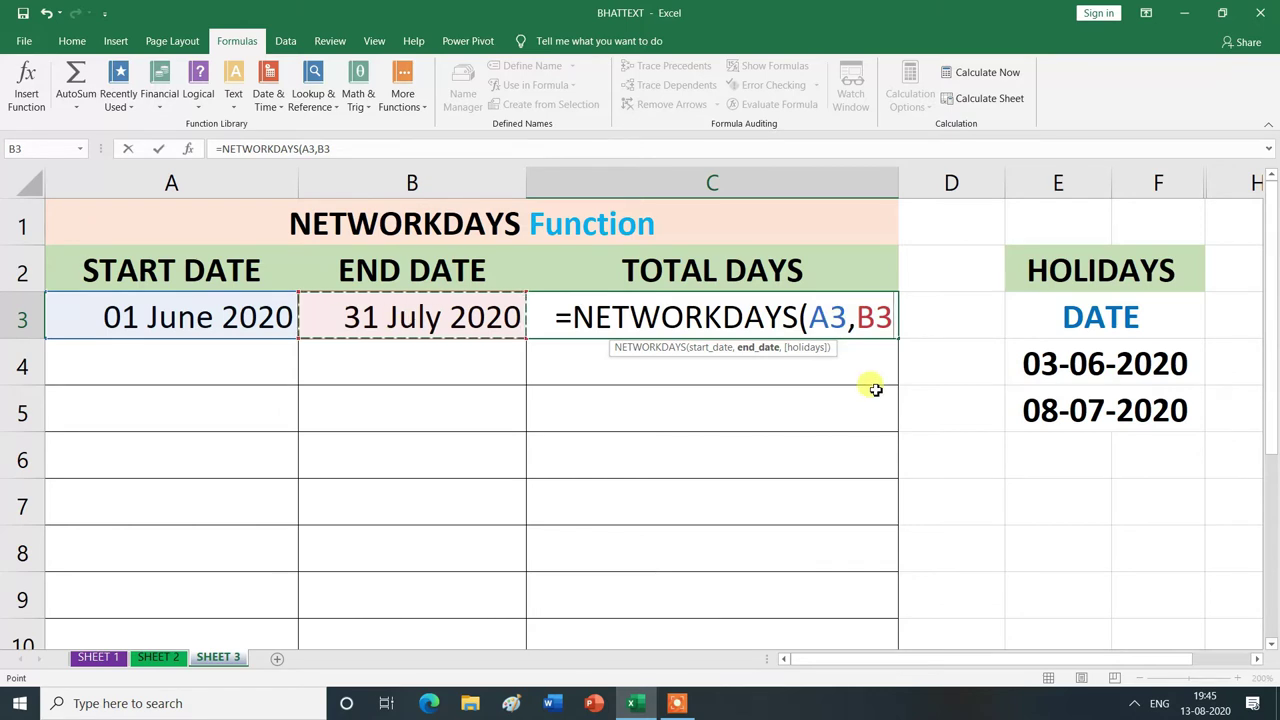
type(")")
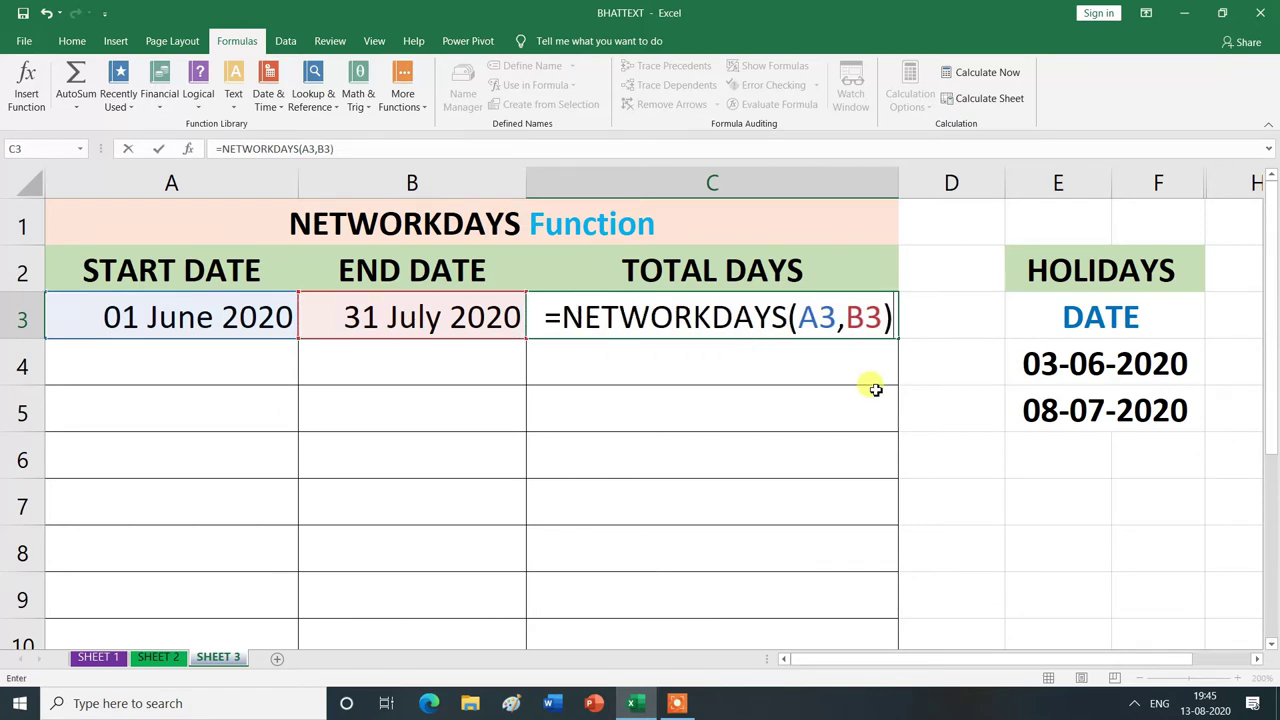
key("Return")
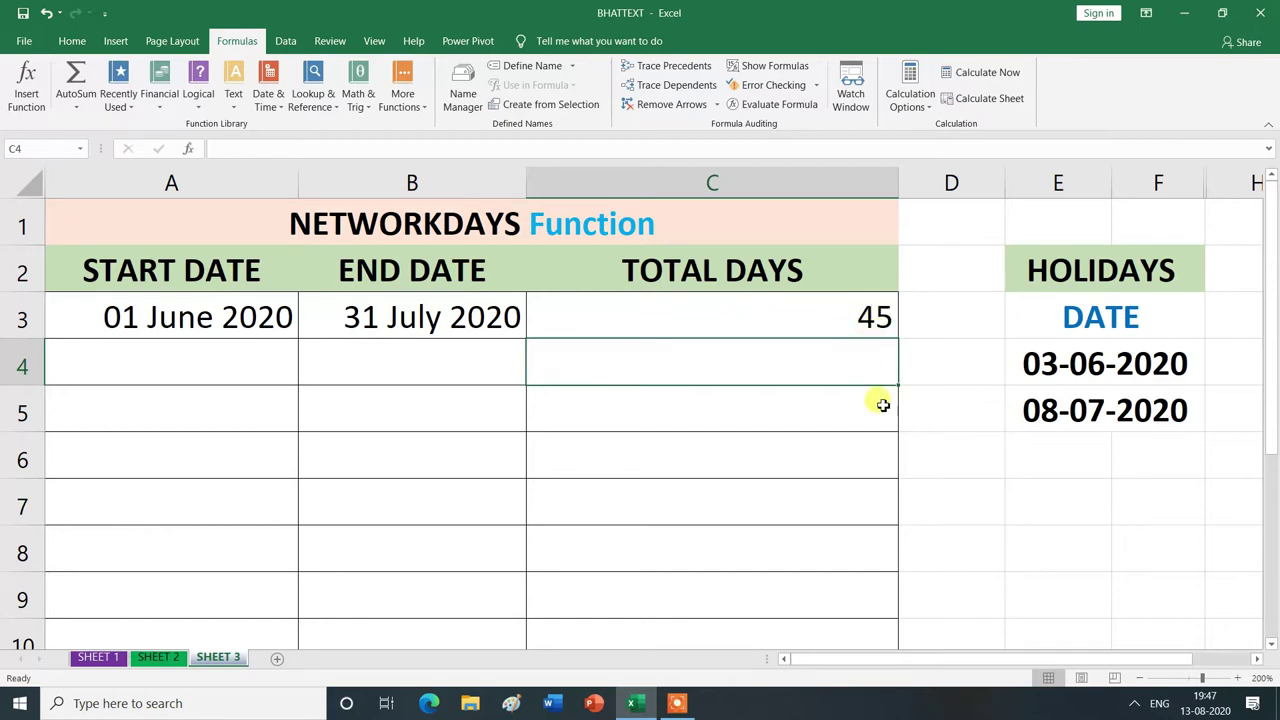
Step: Enter working calculations =4*2, =8*2 and a =30+ sum in C6–C8, showing 8, 16 and 61
left_click(780, 450)
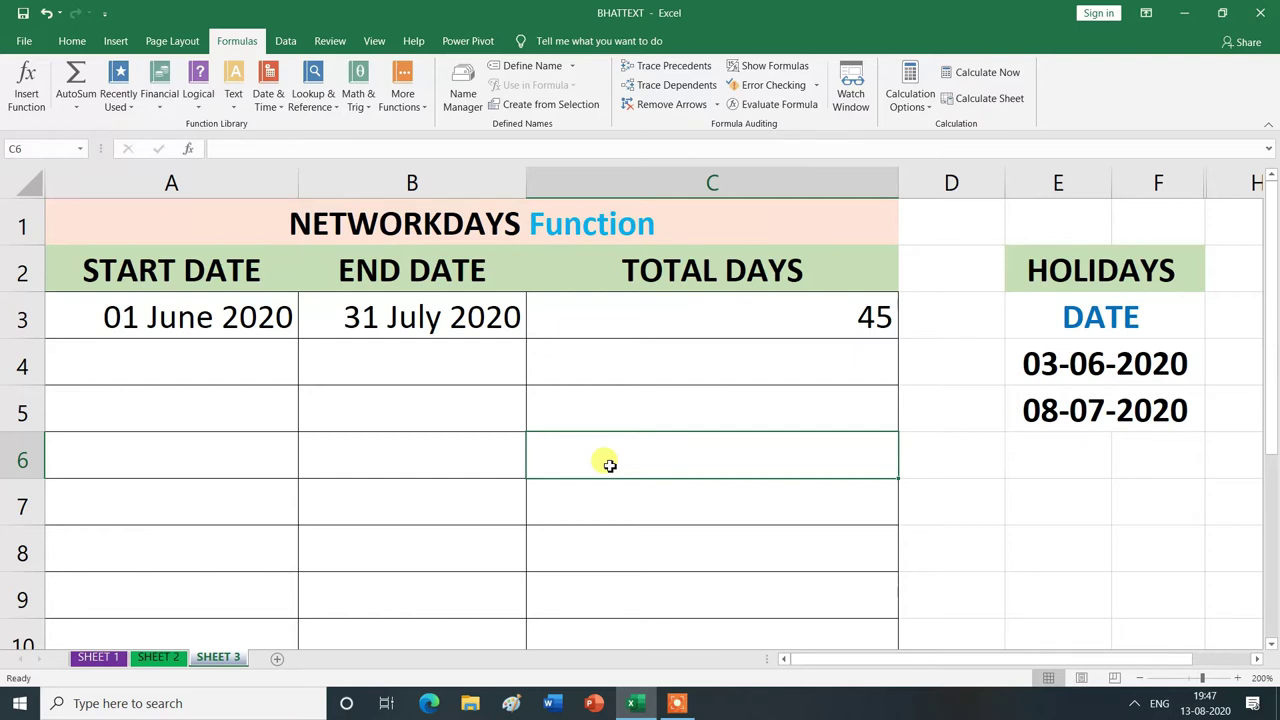
type("=")
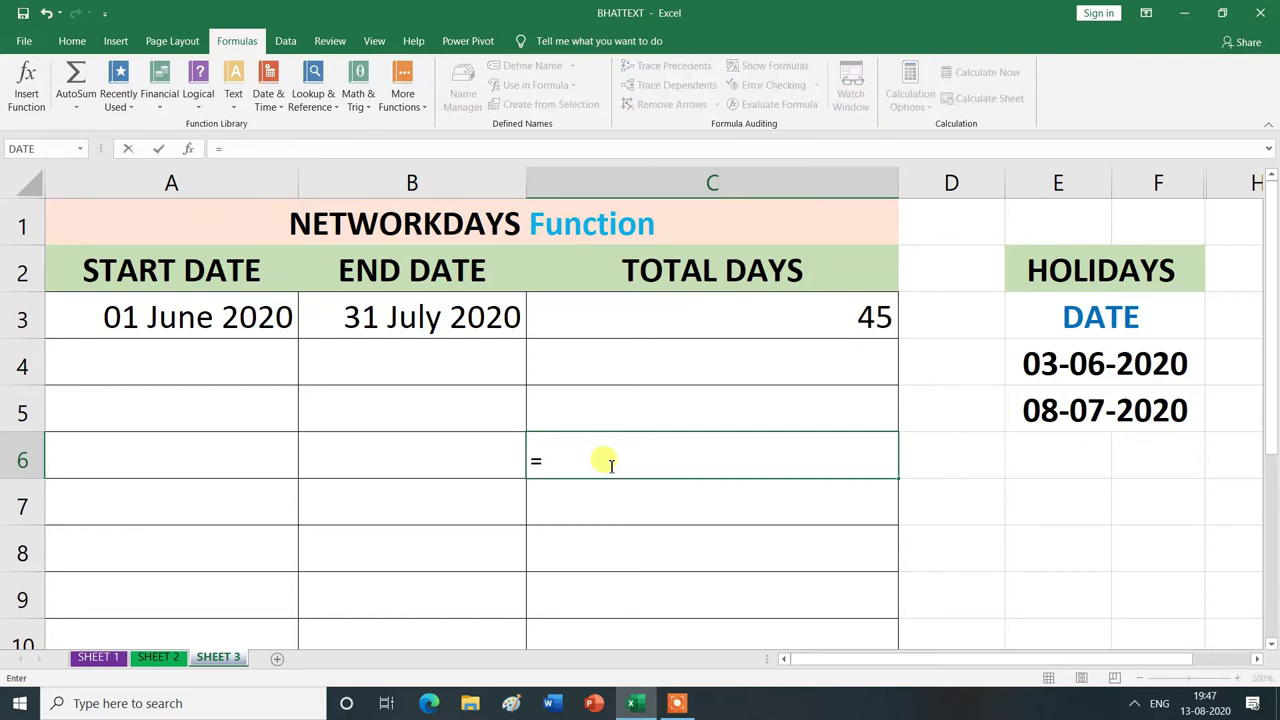
type("4*")
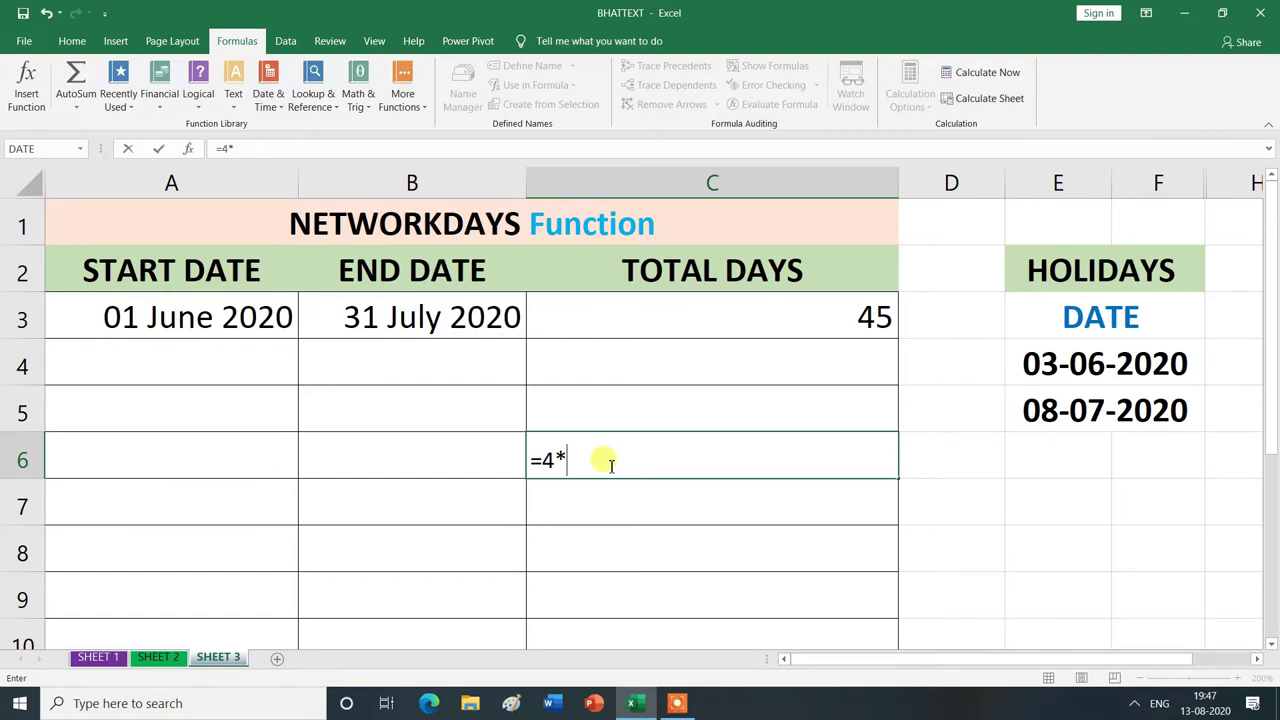
type("2")
key("Return")
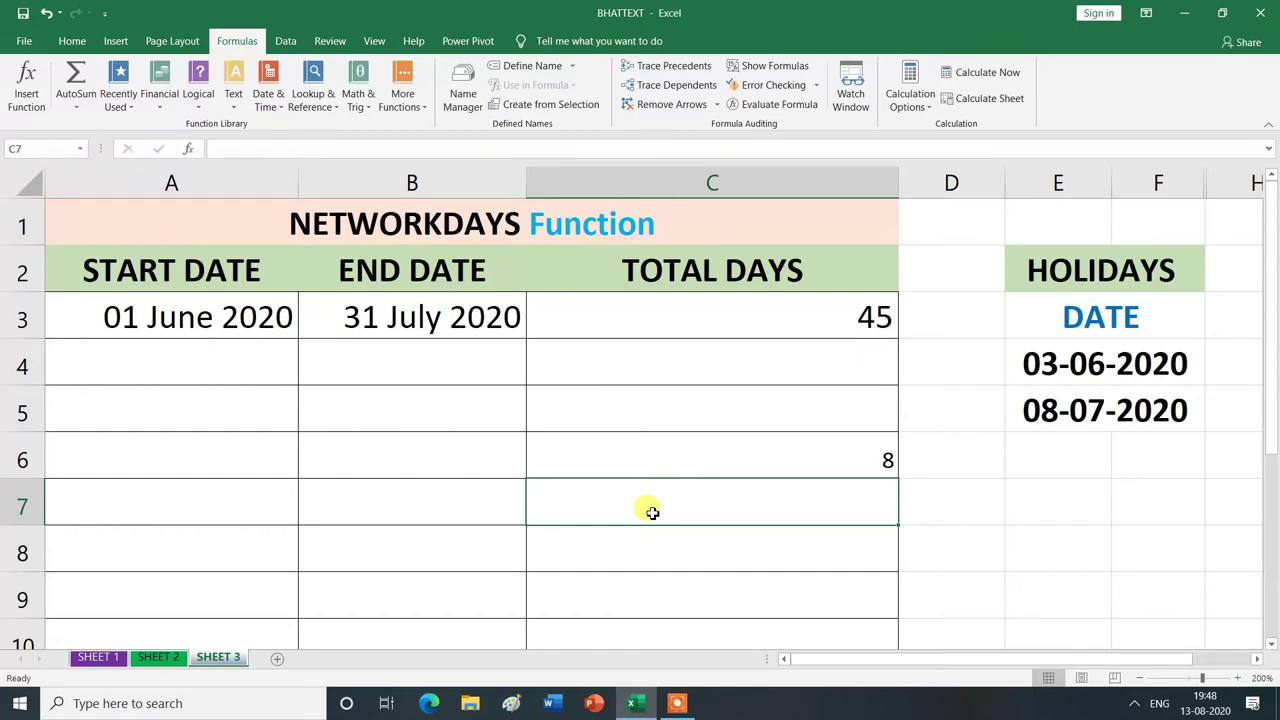
type("=8*")
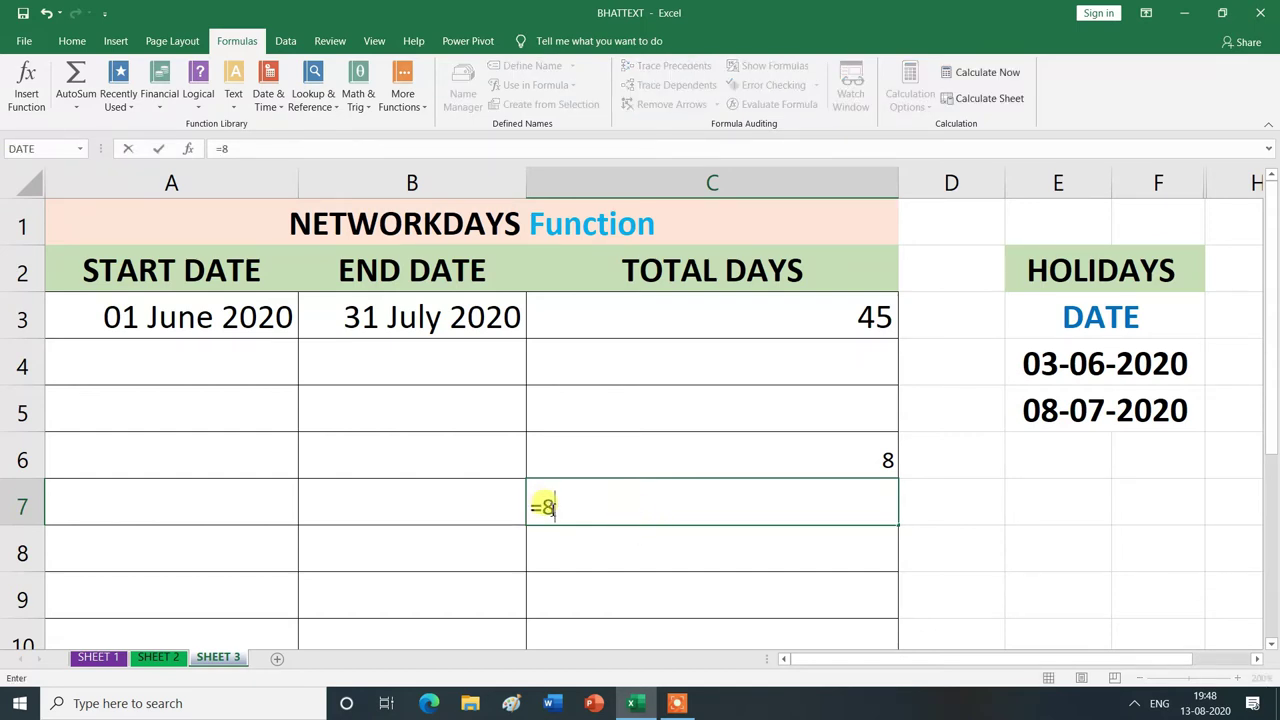
type("2")
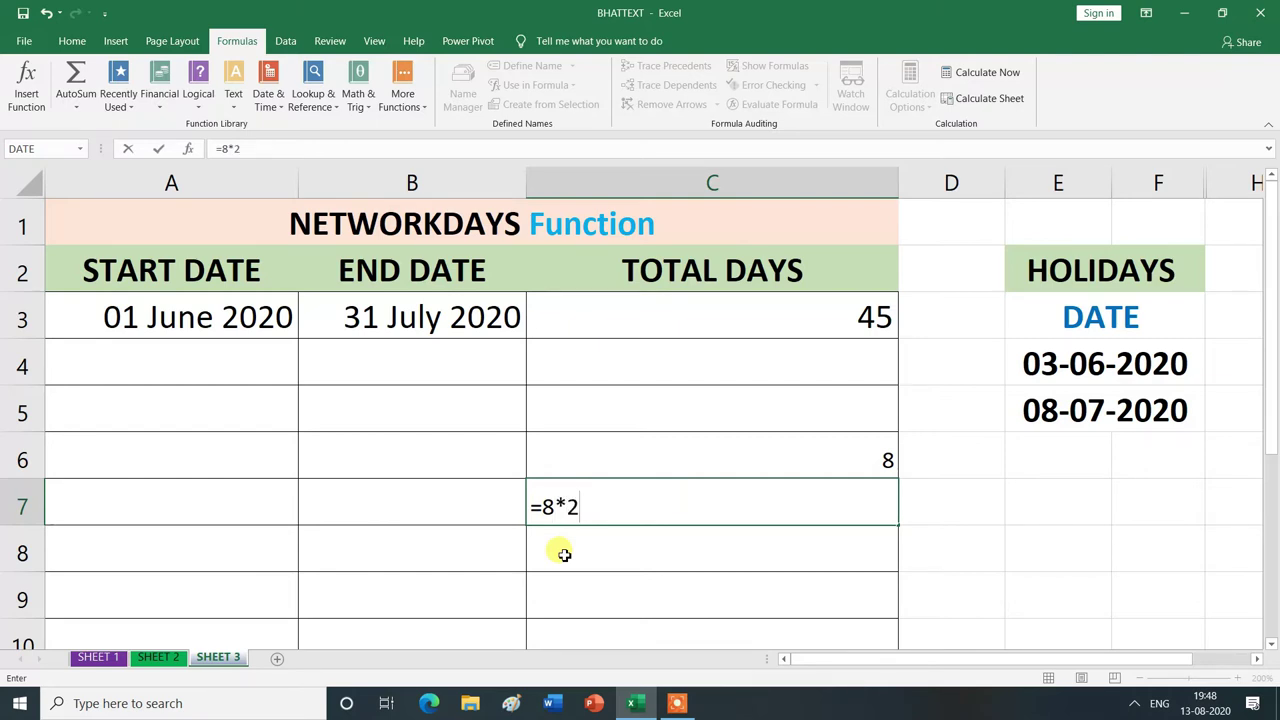
key("Return")
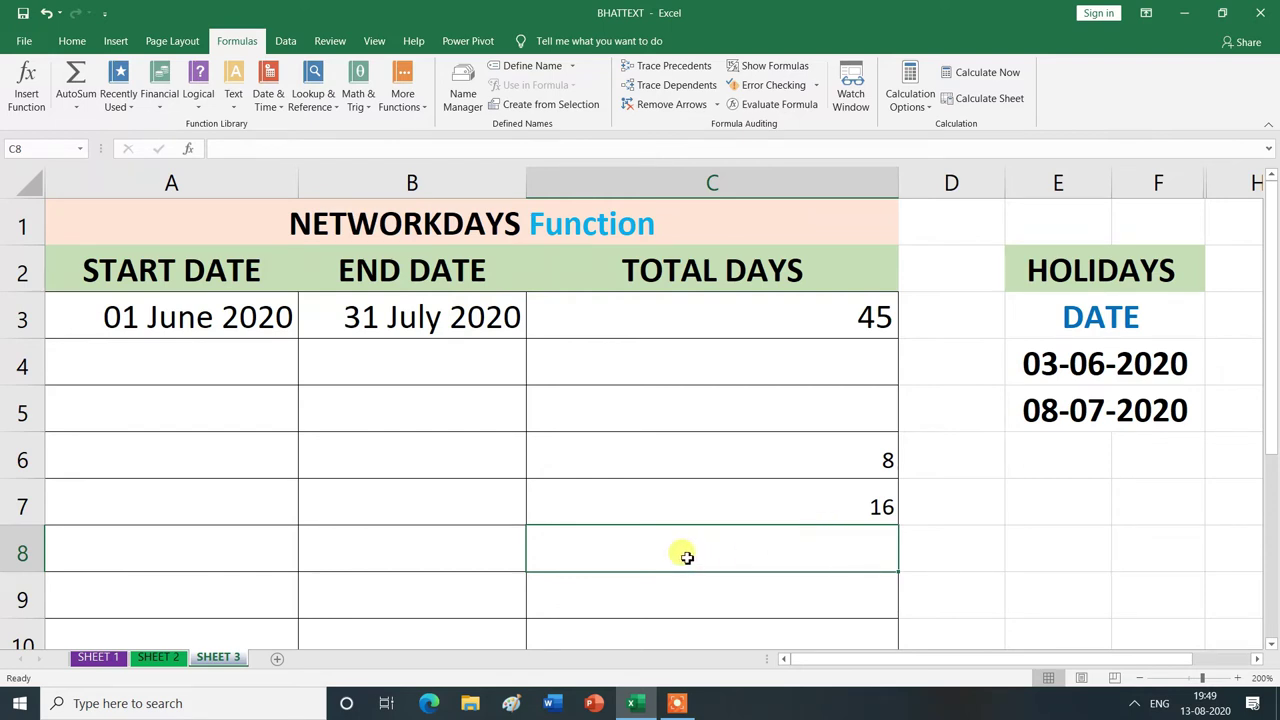
type("=30+")
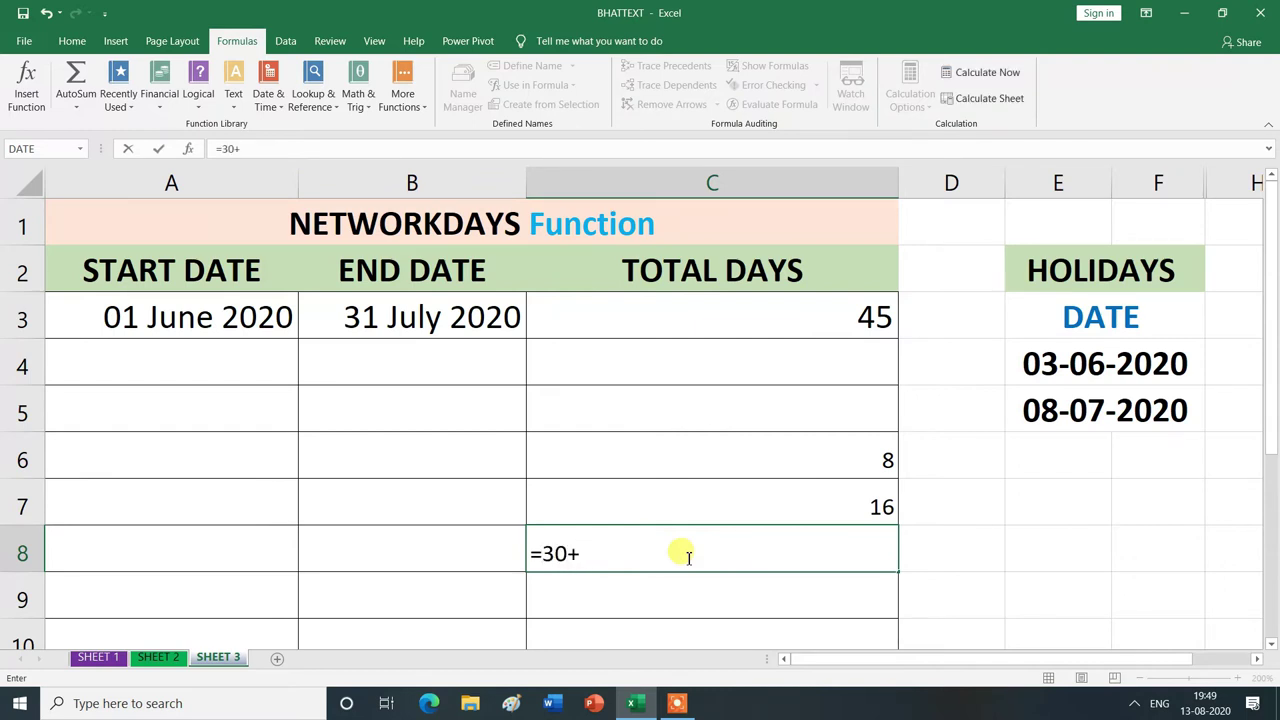
key("Return")
key("Return")
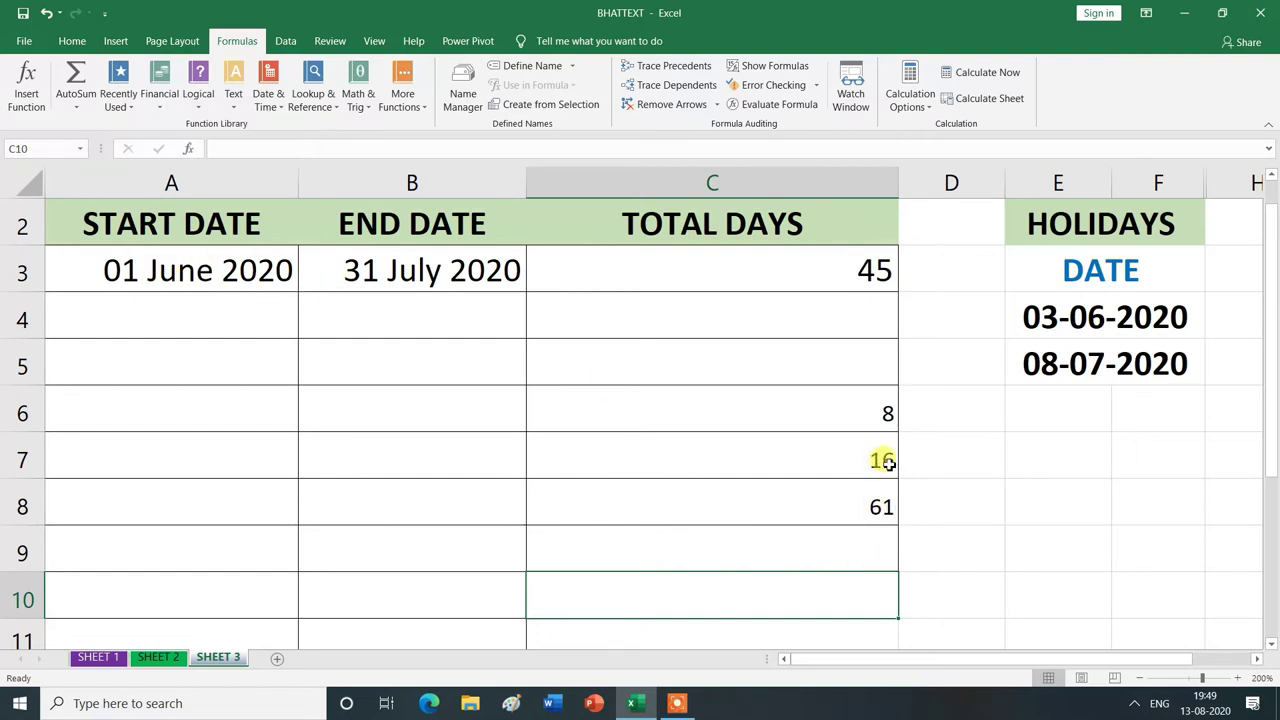
Step: Subtract the weekend days from 61 in C9 to show 45, matching C3
left_click(670, 558)
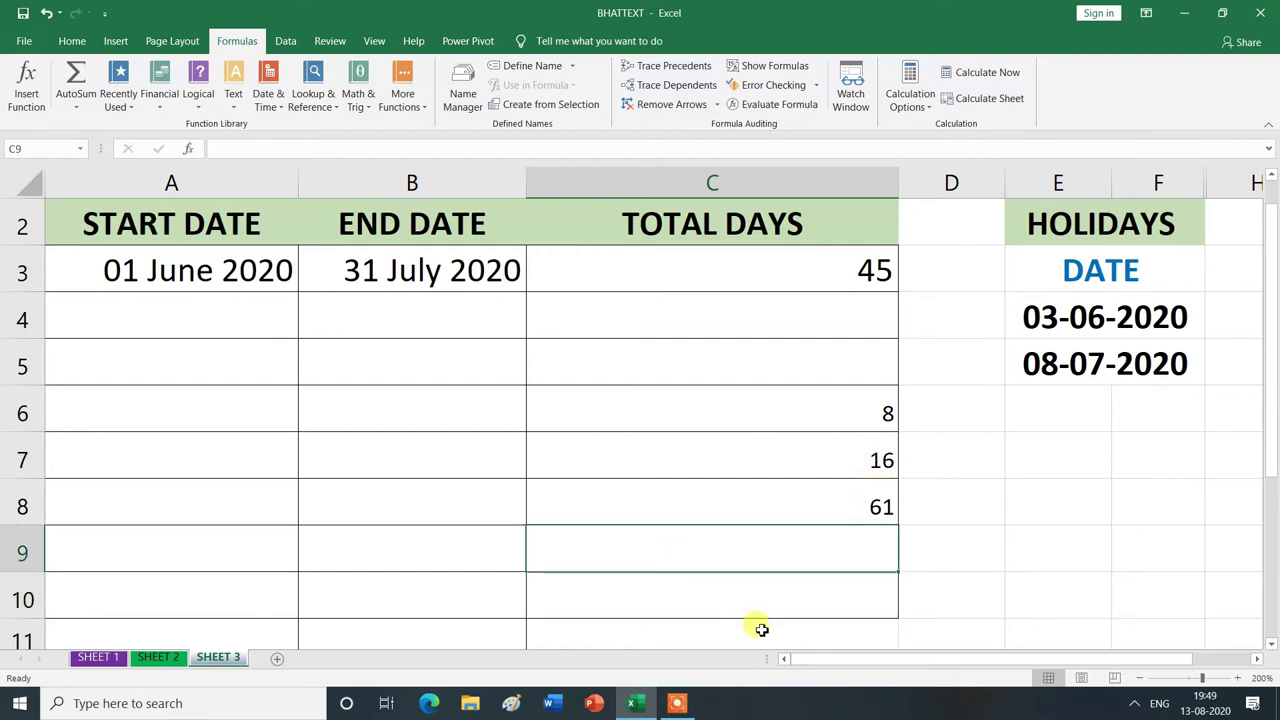
type("=")
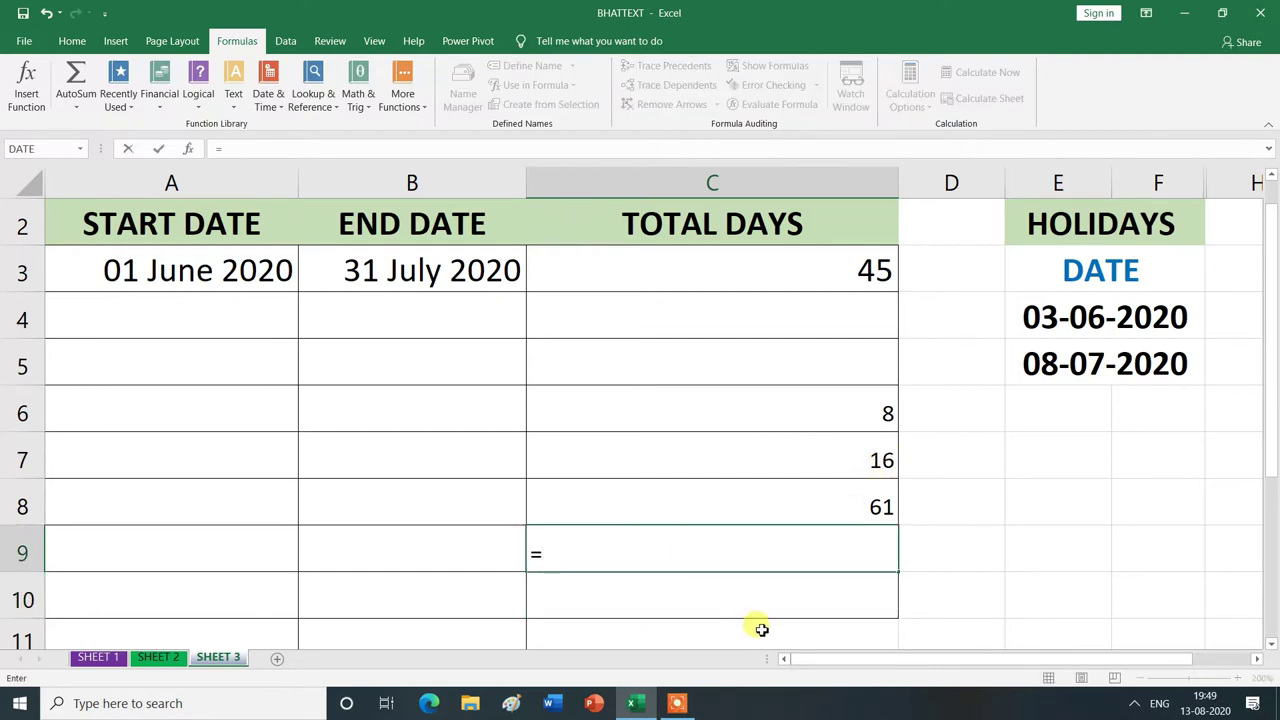
type("61-16")
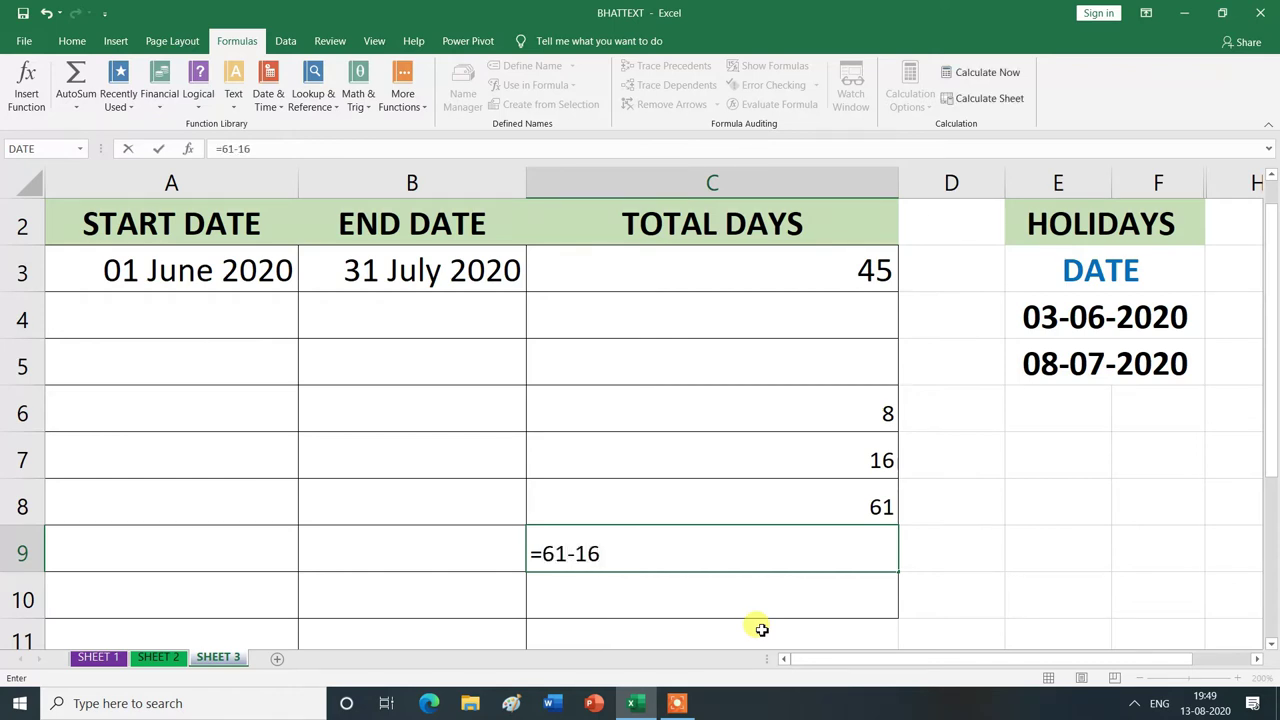
key("Return")
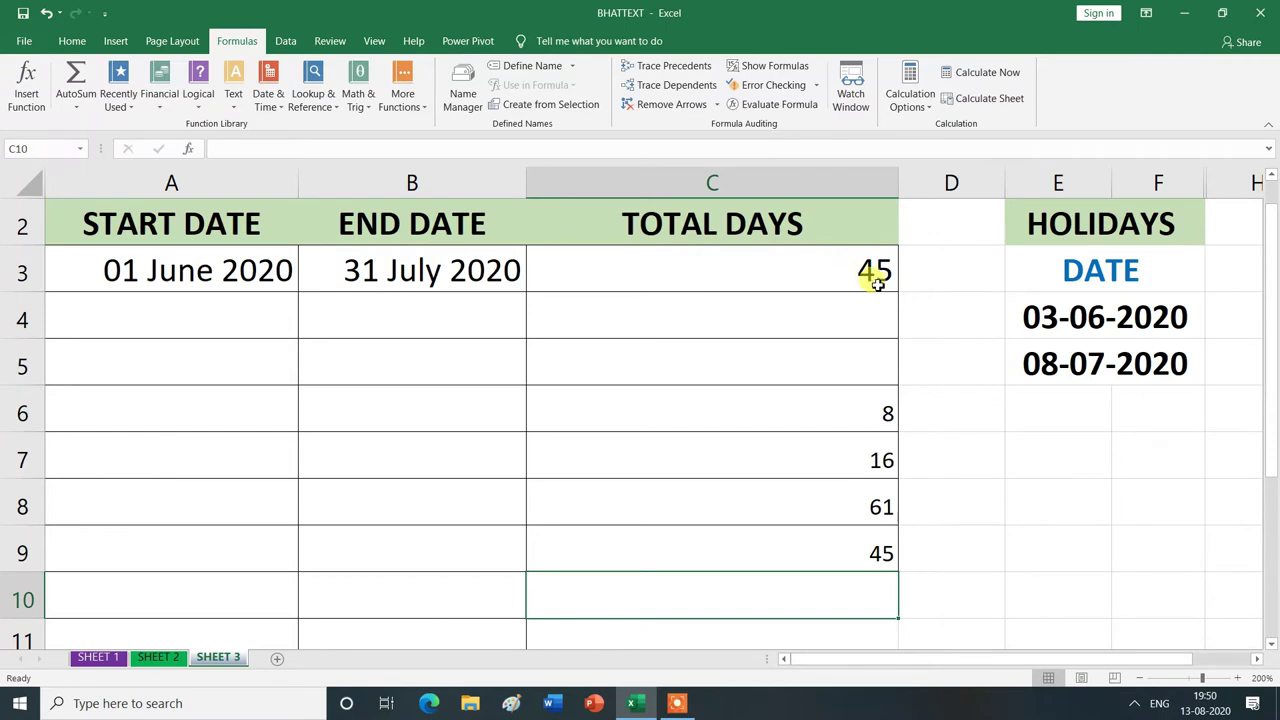
scroll(851, 260, "up", 1)
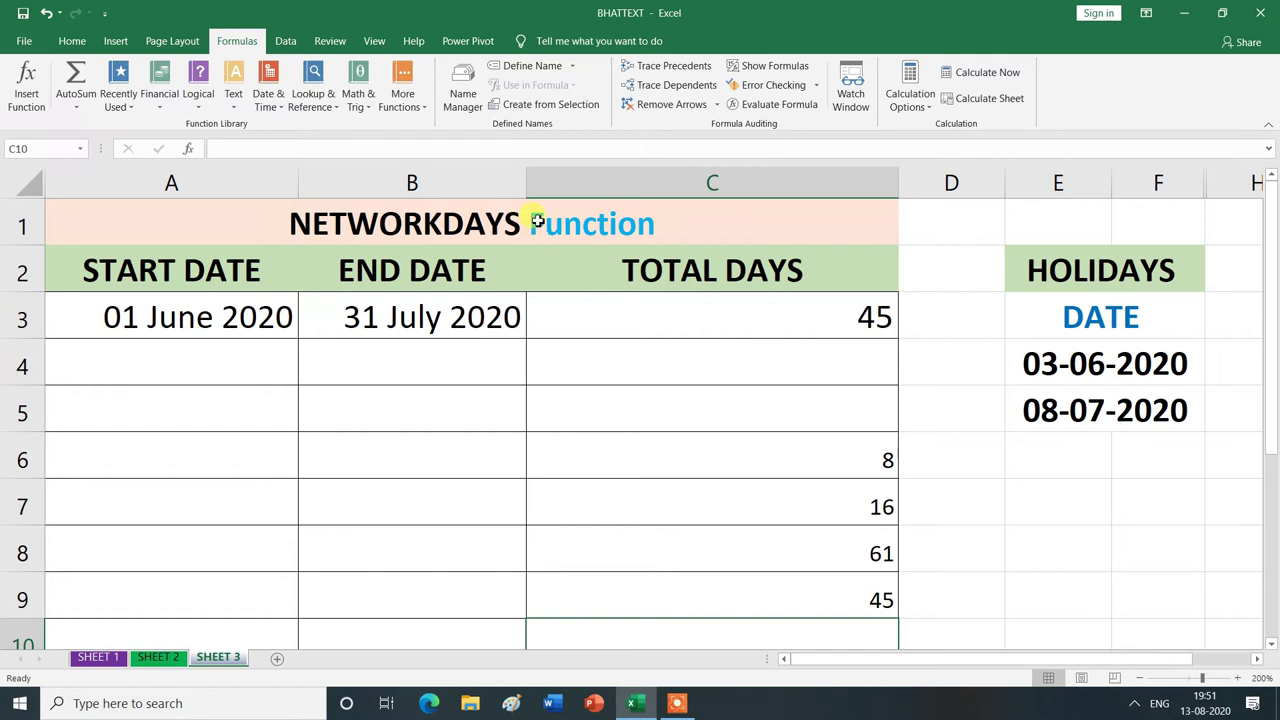
left_click(866, 352)
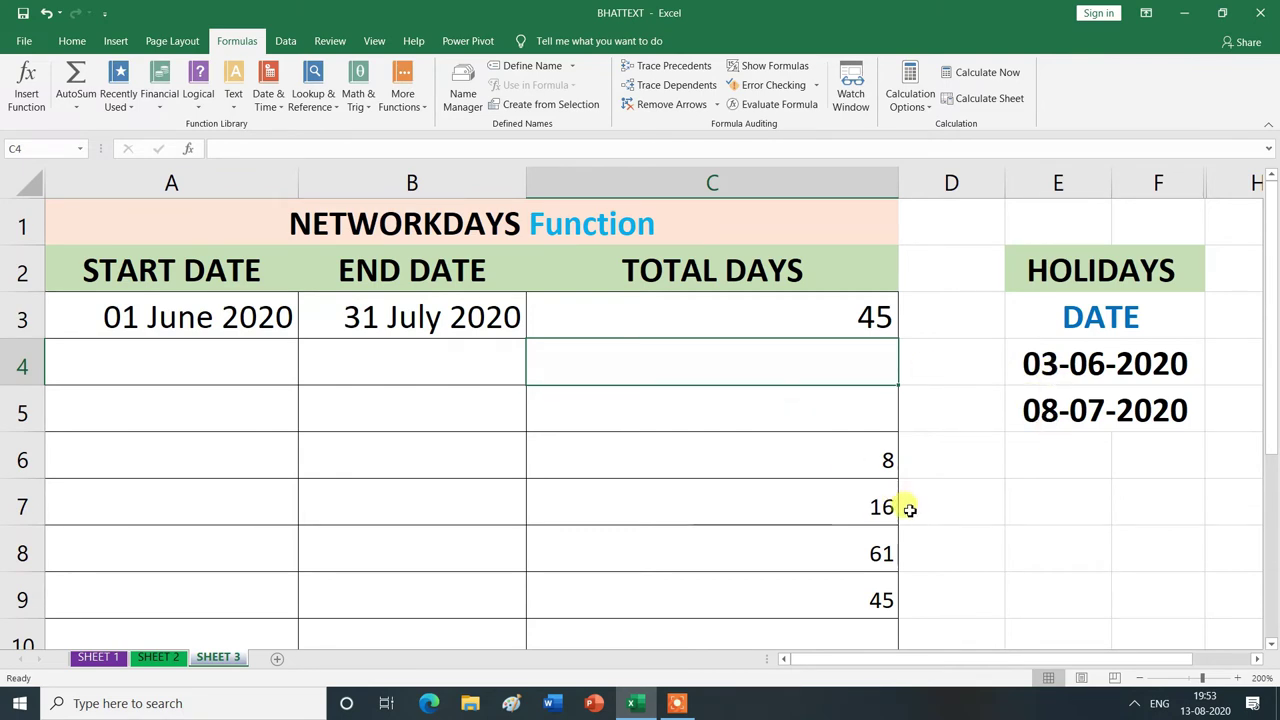
Step: Enter =NETWORKDAYS(A3,B3,E4:G5) in C4 to exclude the holidays, giving 43
type("=")
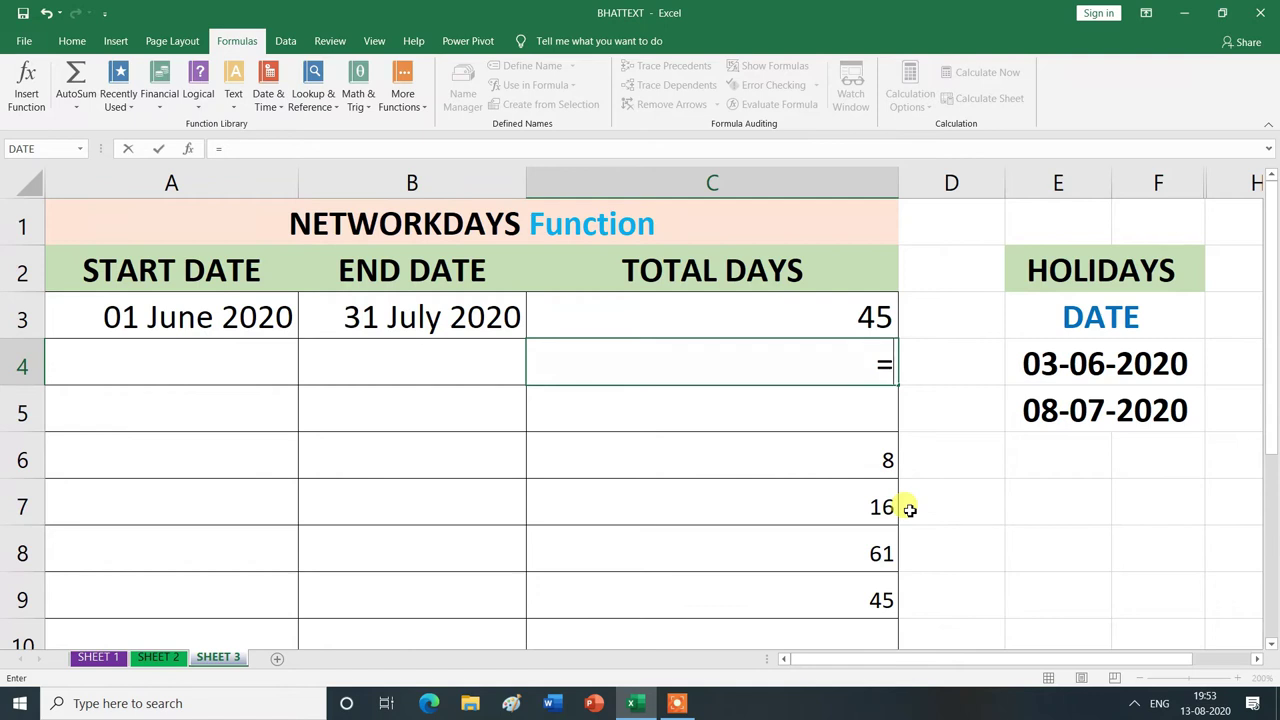
type("NET")
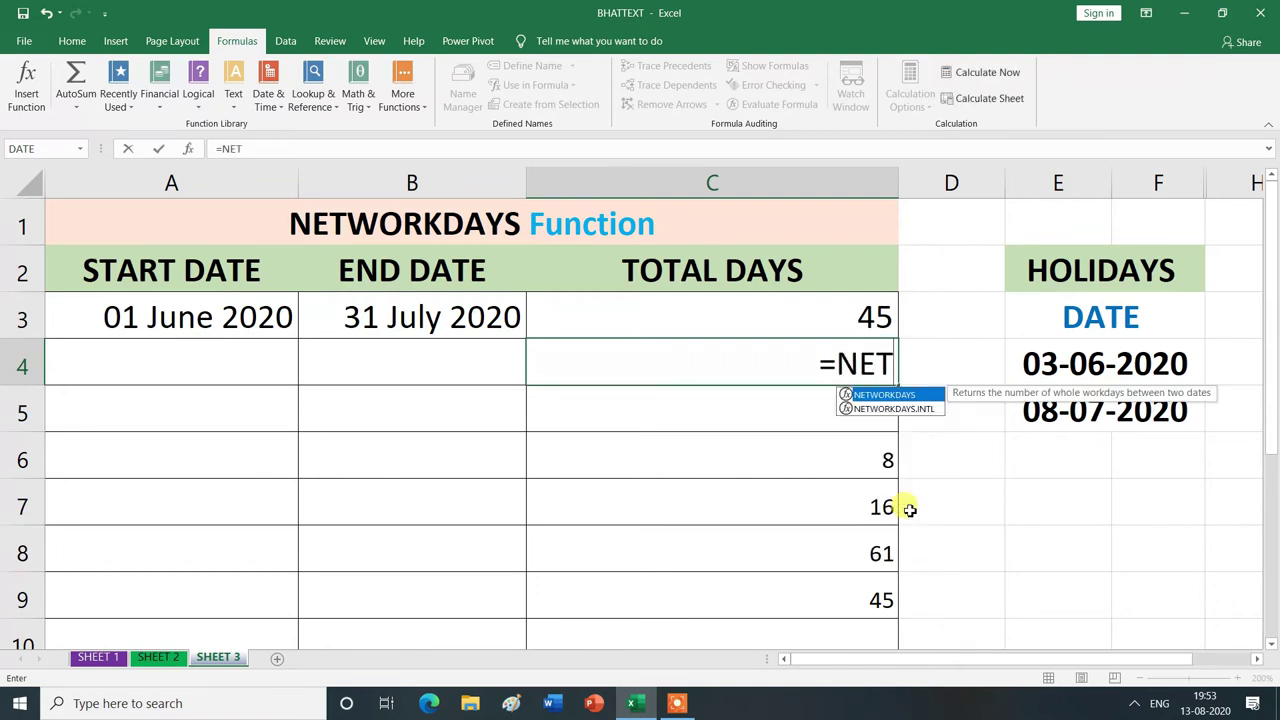
double_click(922, 400)
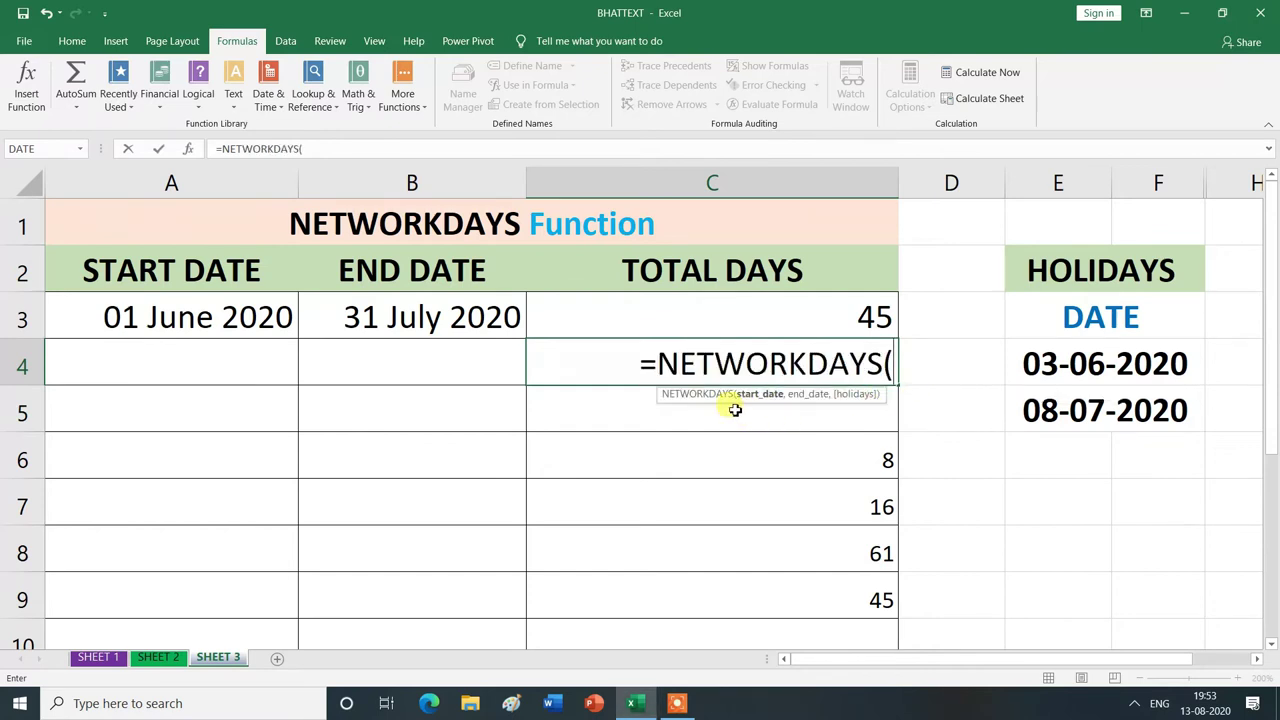
left_click(208, 320)
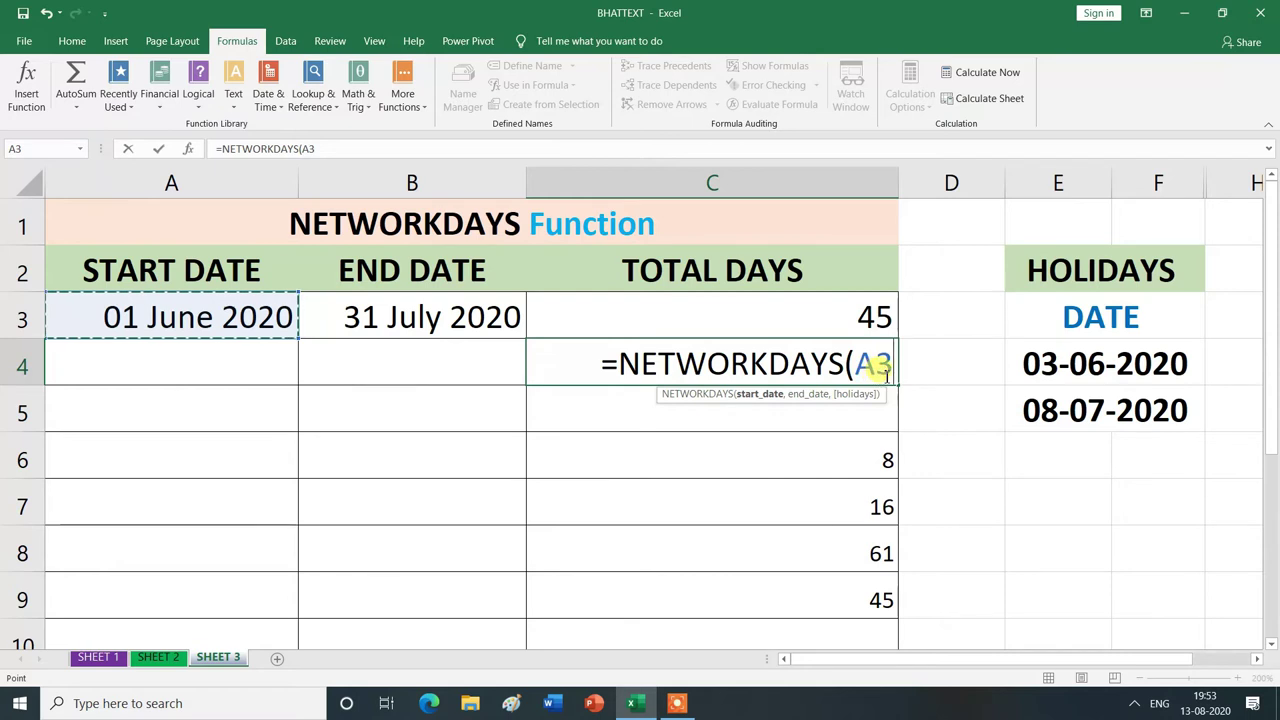
type(",")
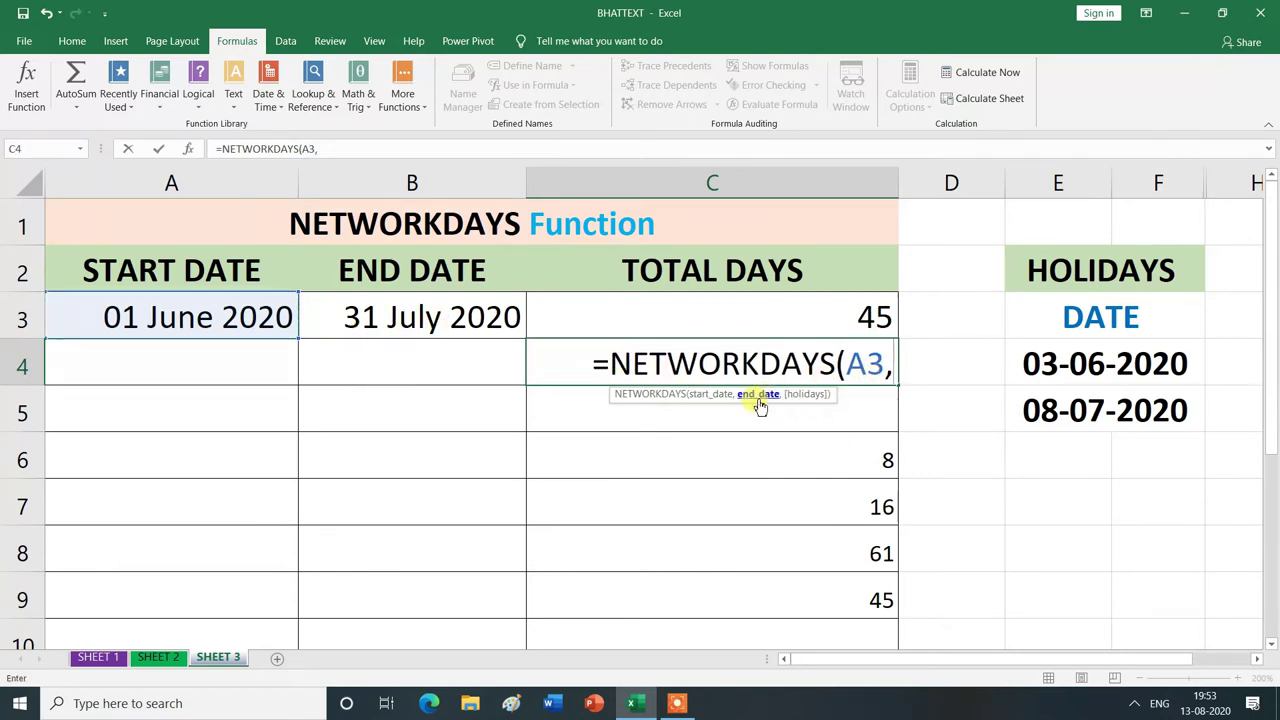
left_click(452, 310)
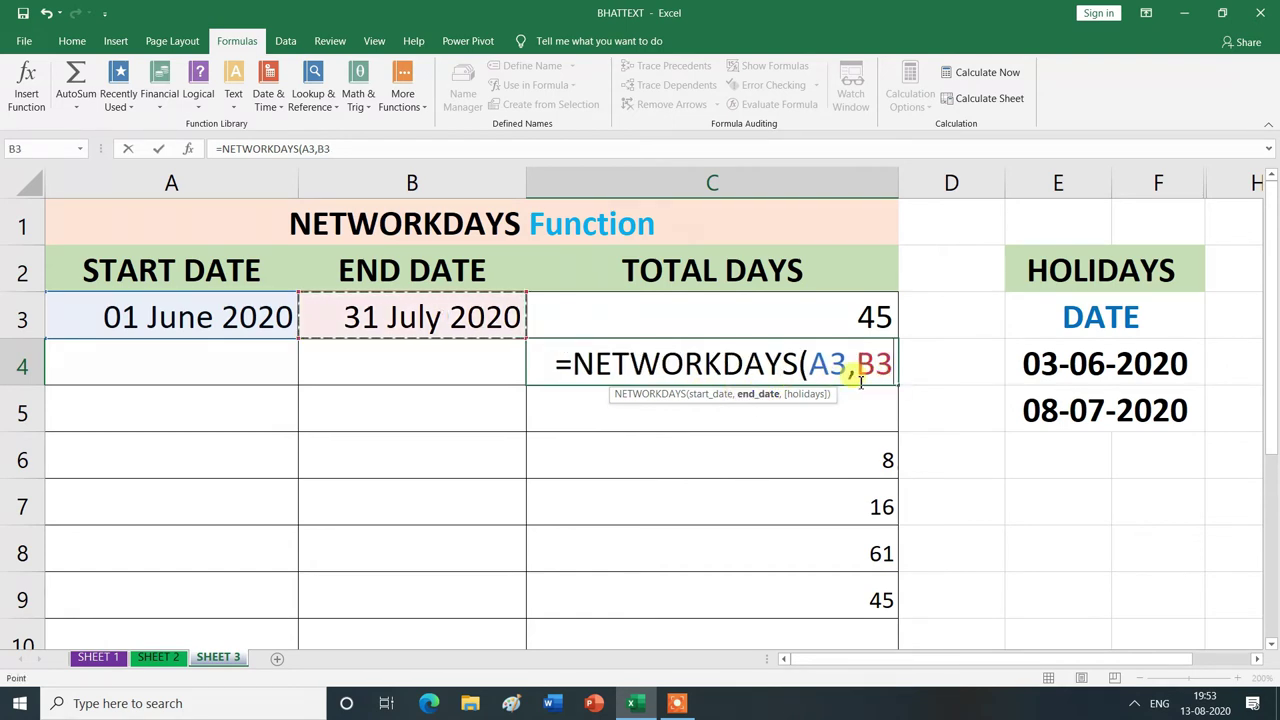
type(",")
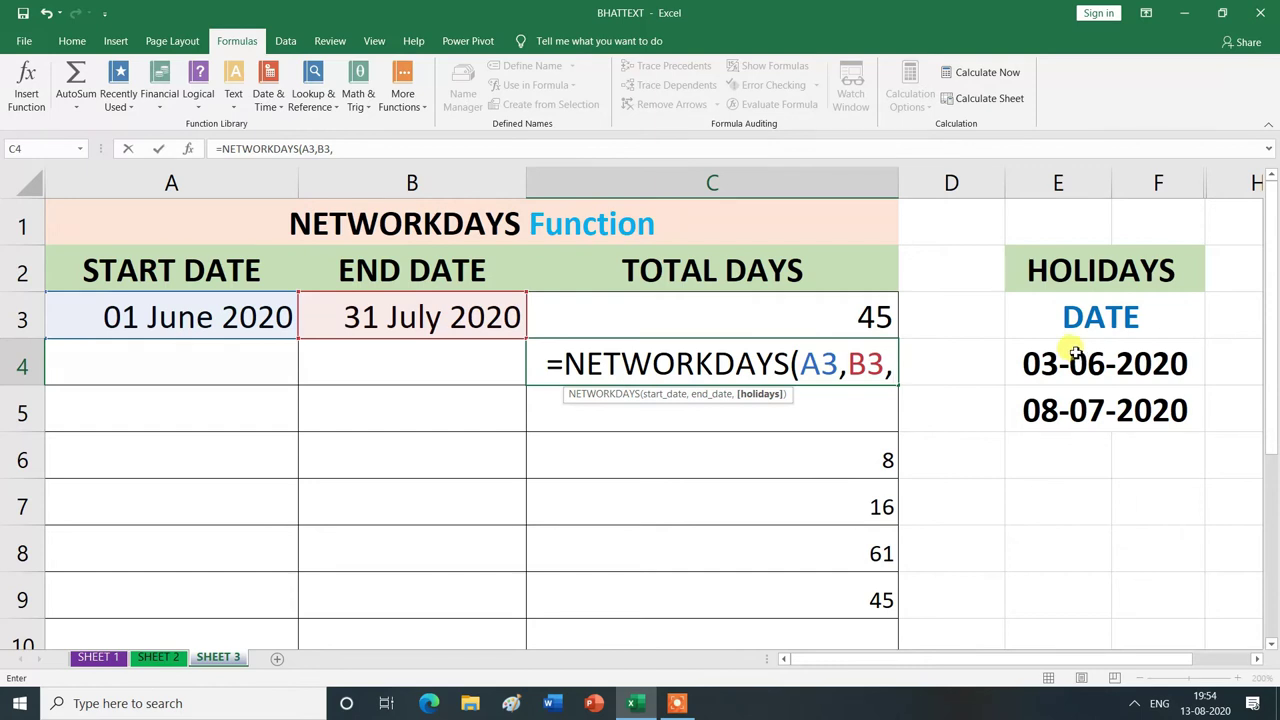
left_click_drag(1072, 350, 1071, 400)
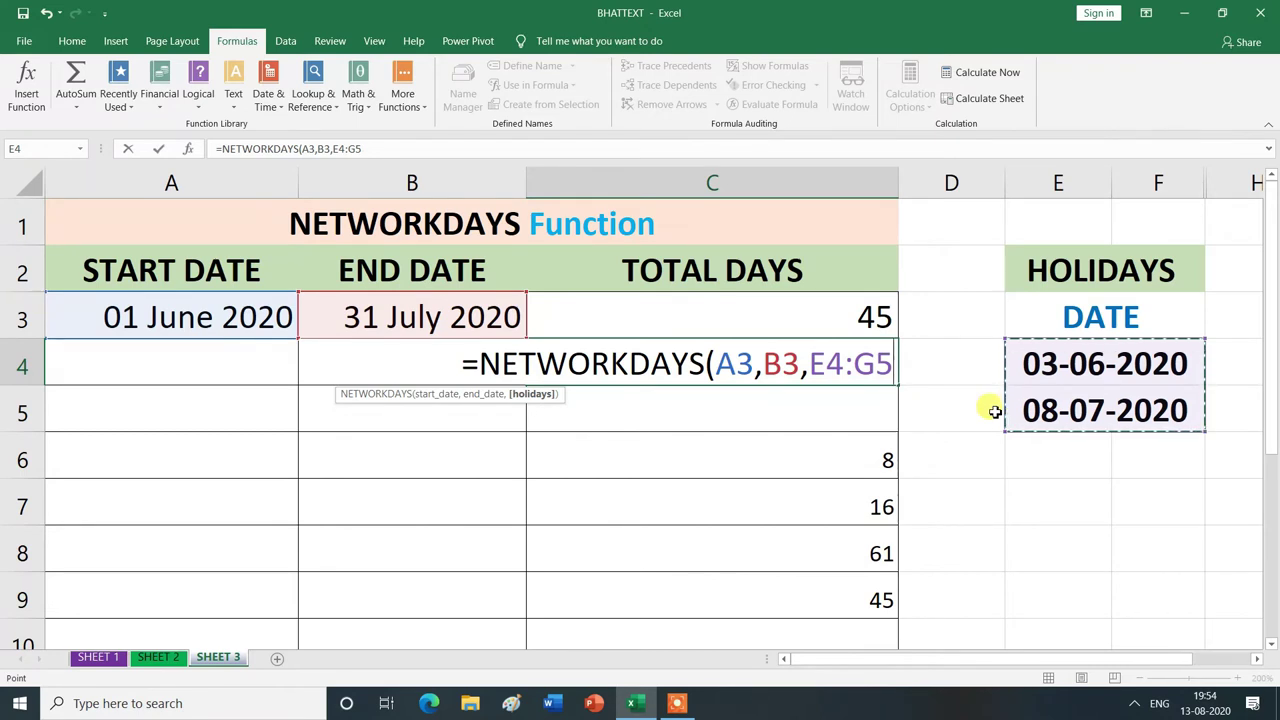
type(")")
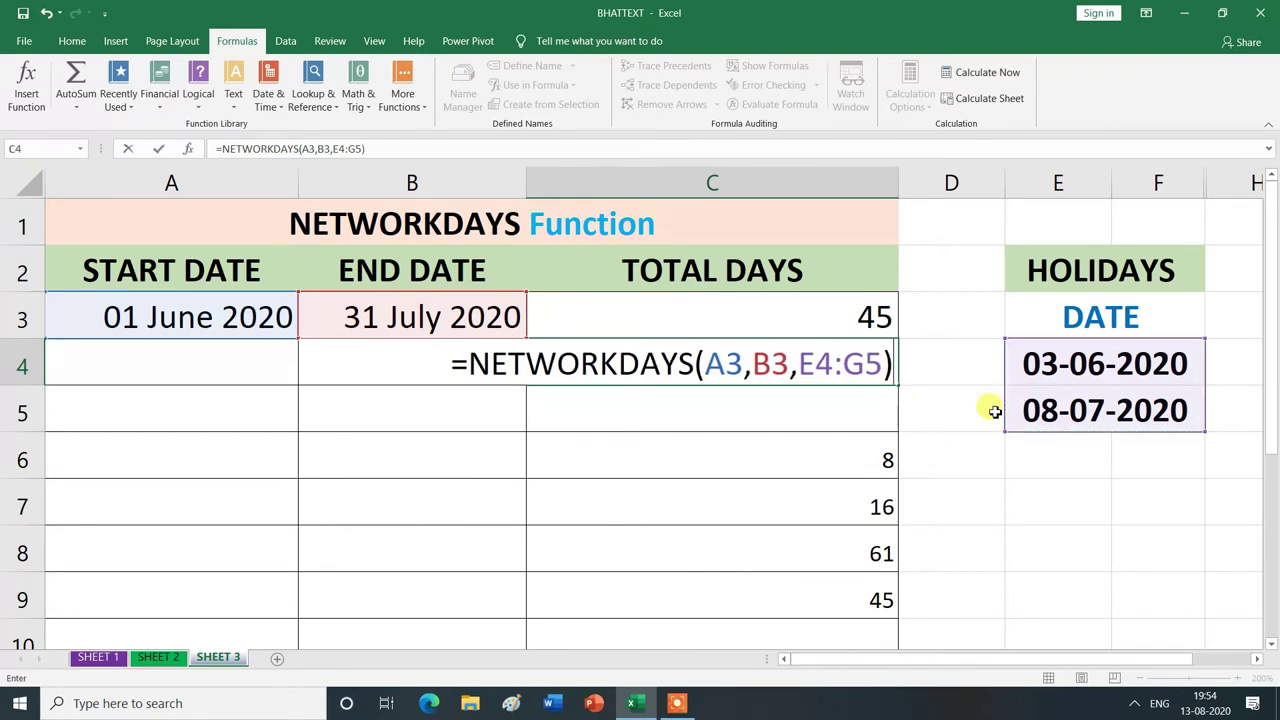
key("Return")
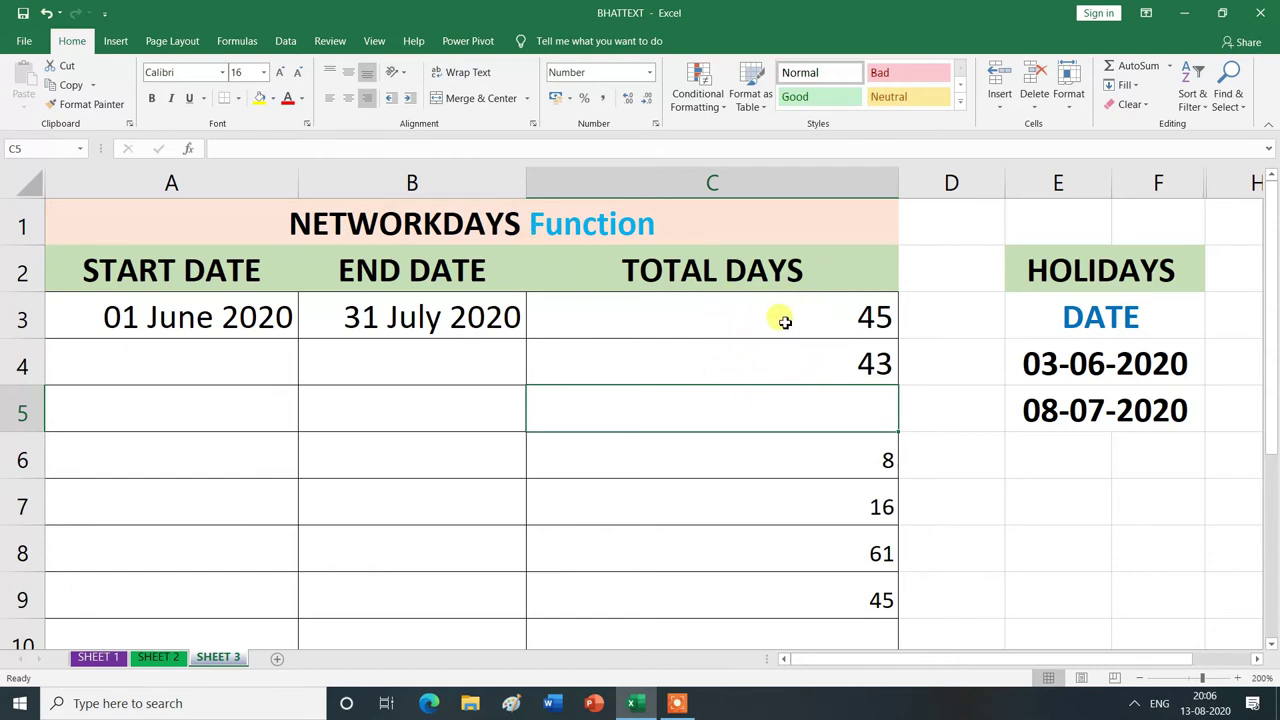
Step: Switch to SHEET 2 and select the Total Days cell C3
left_click(160, 662)
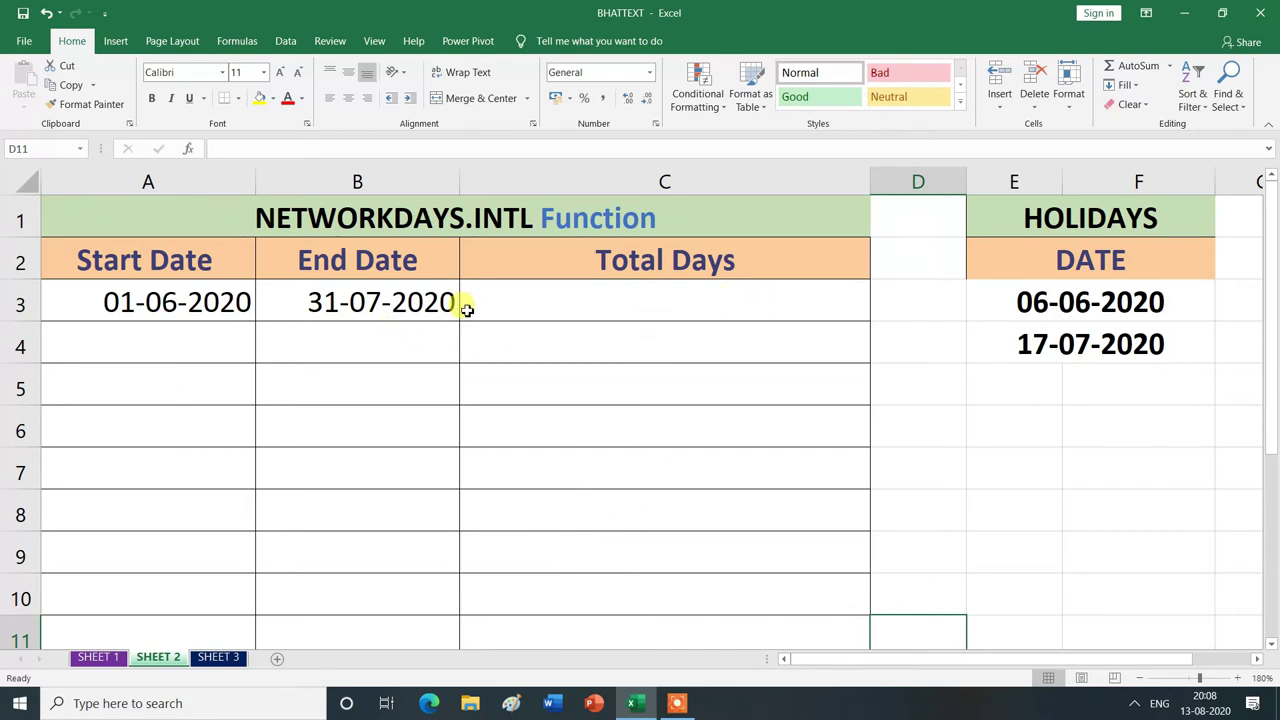
left_click(588, 305)
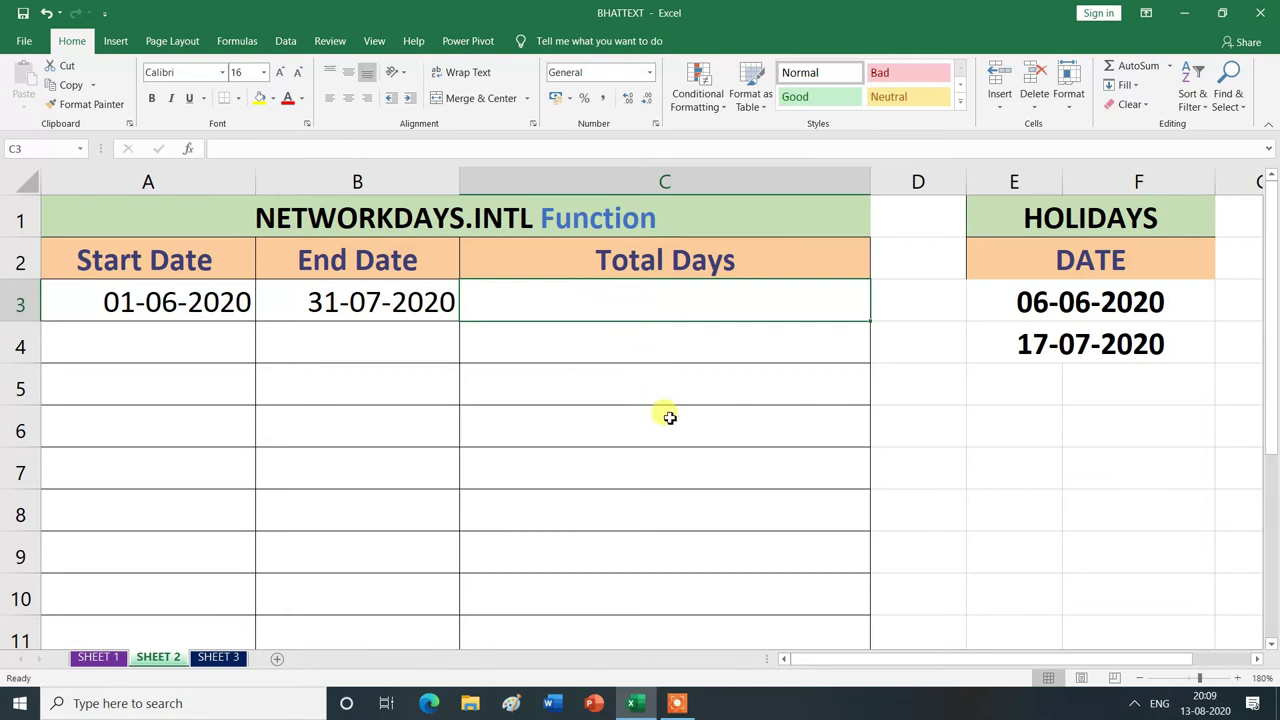
Step: Begin =NETWORKDAYS.INTL(A3,B3, in C3, up to the weekend argument
type("=")
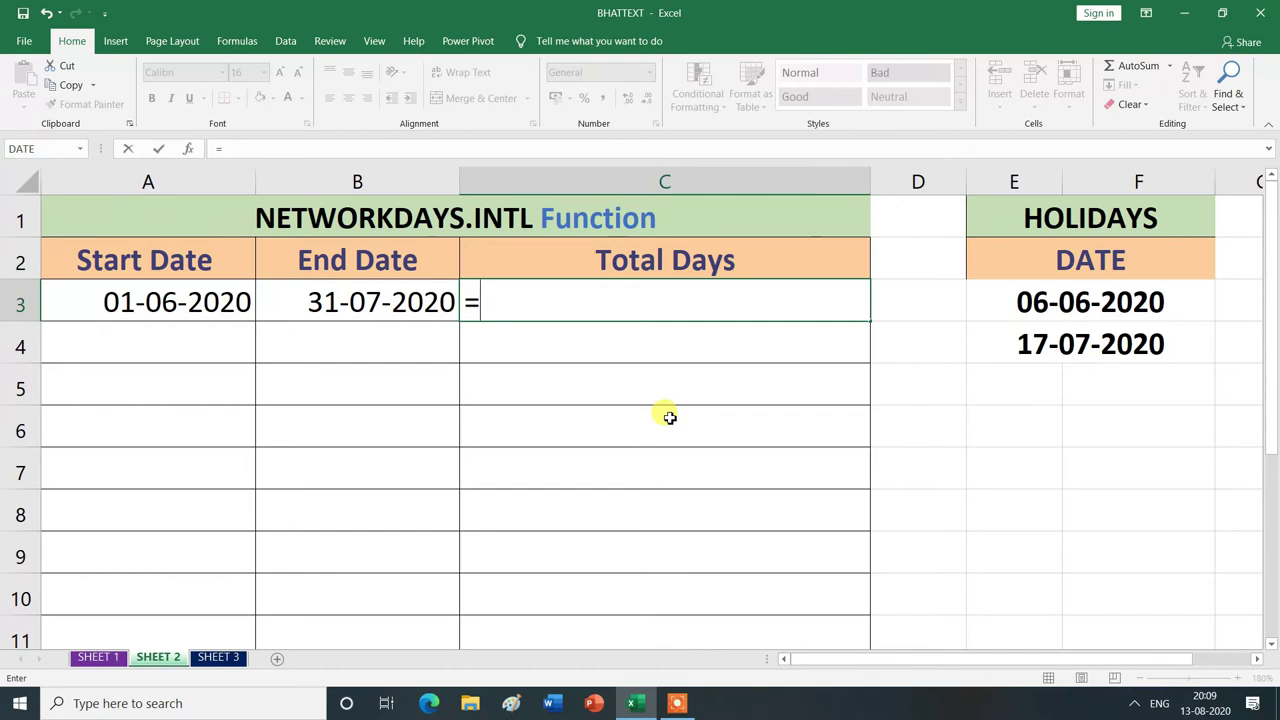
type("NET")
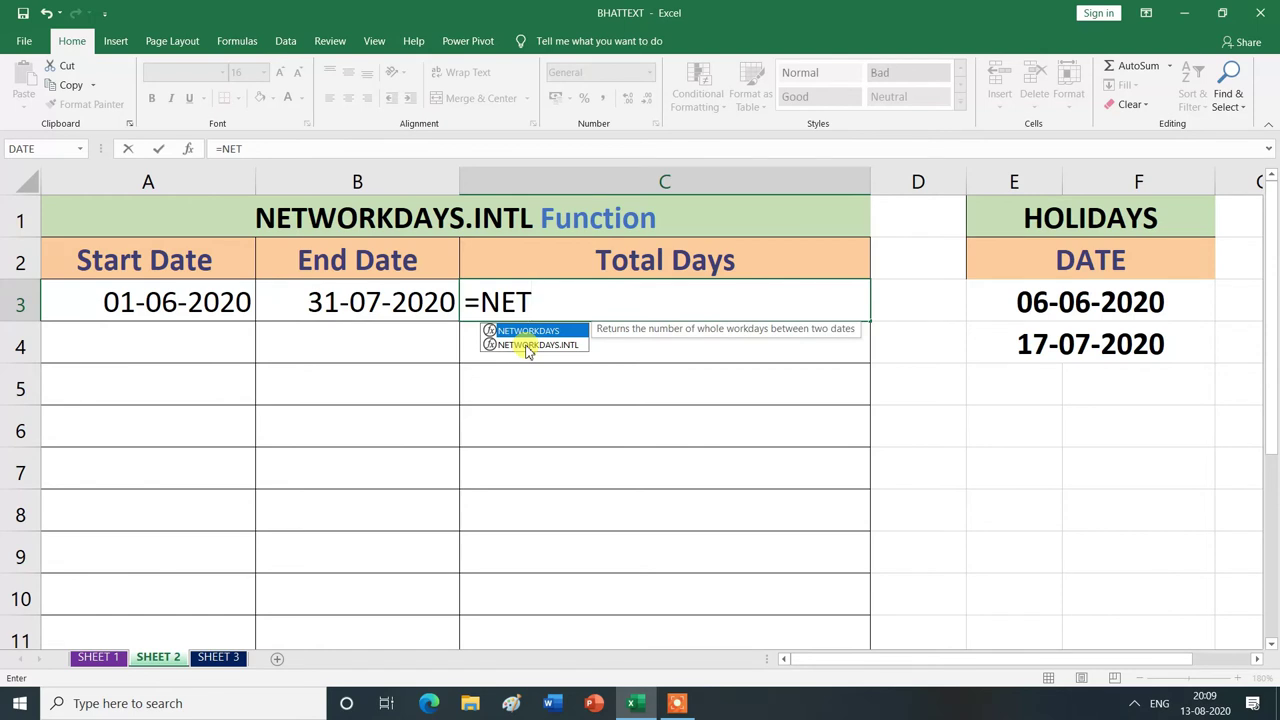
double_click(527, 345)
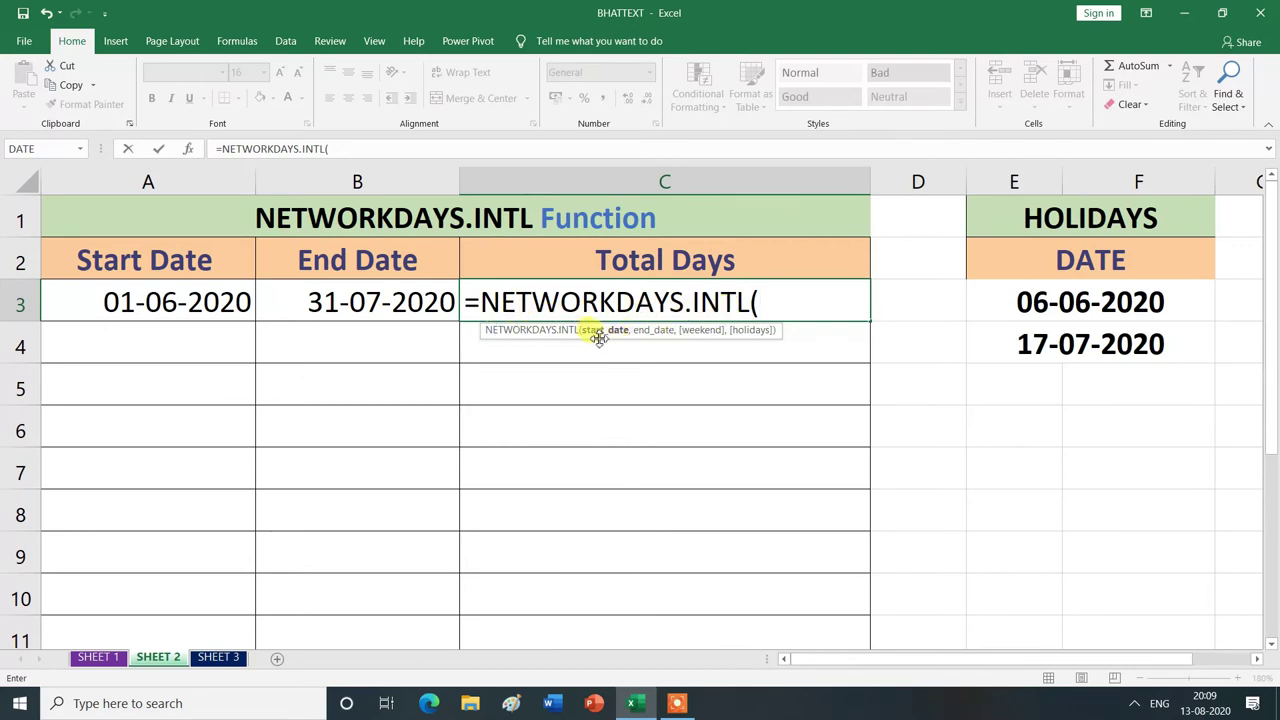
left_click(195, 305)
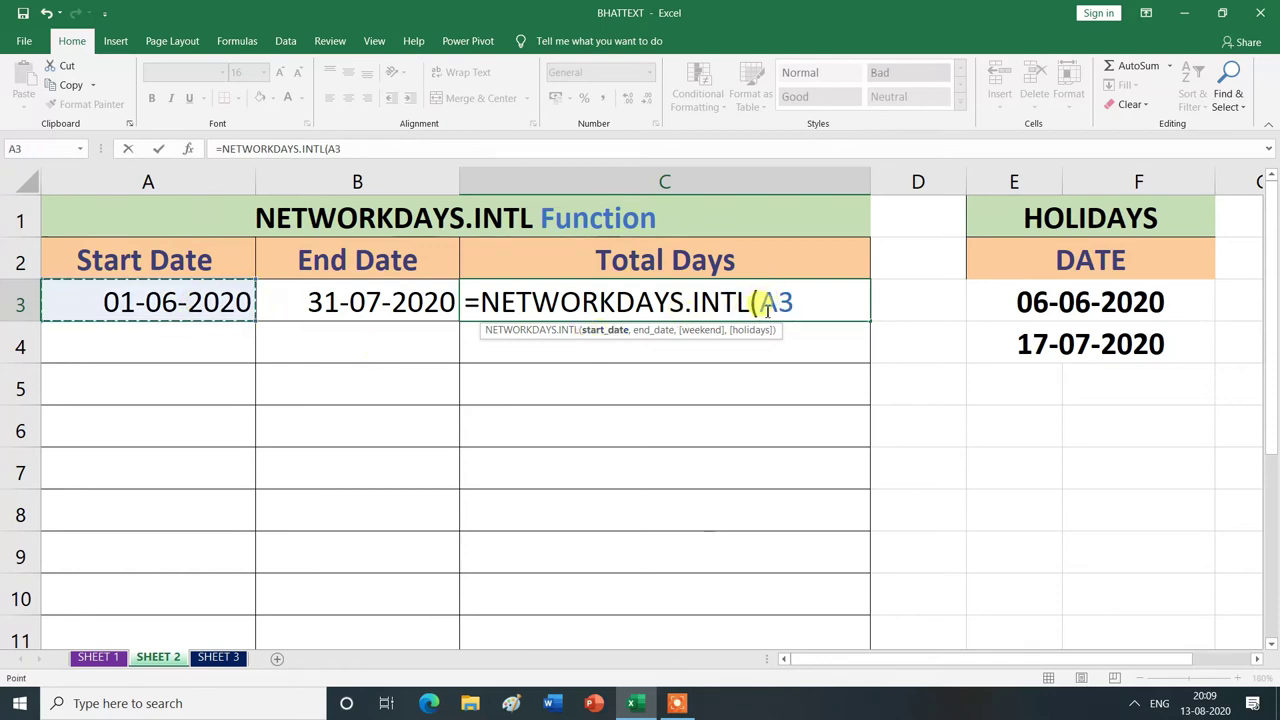
type(",")
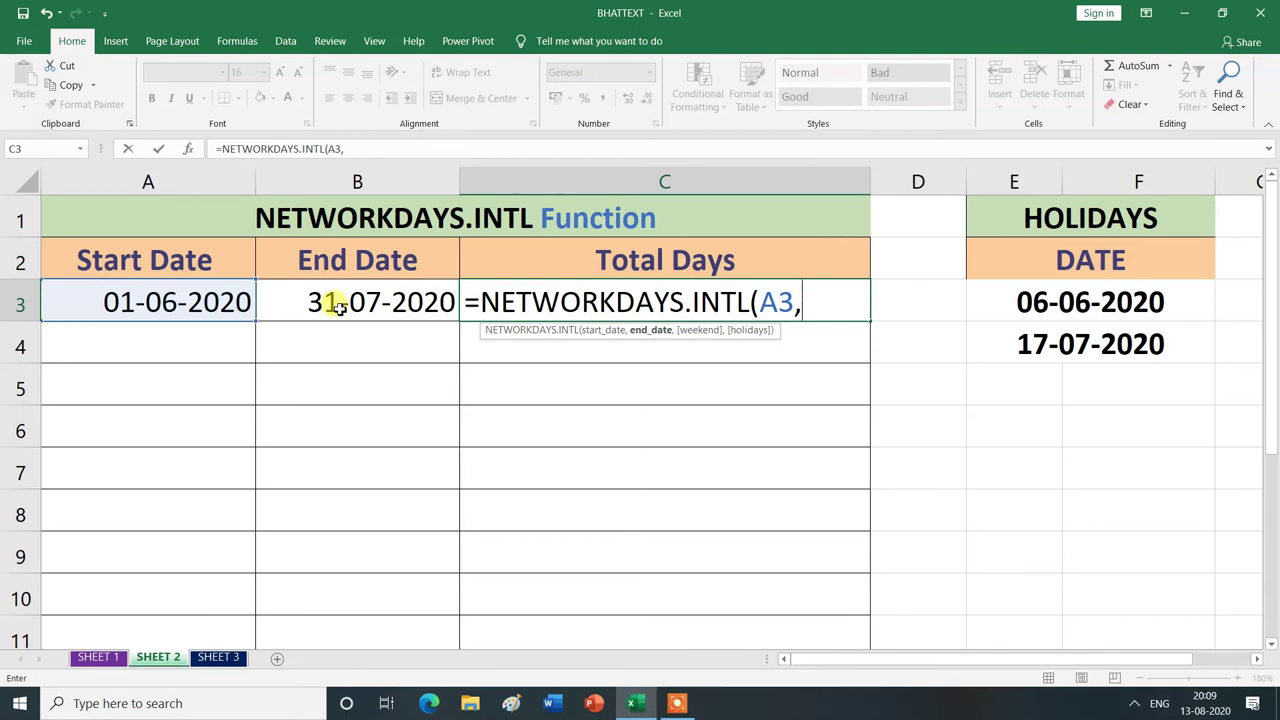
left_click(340, 306)
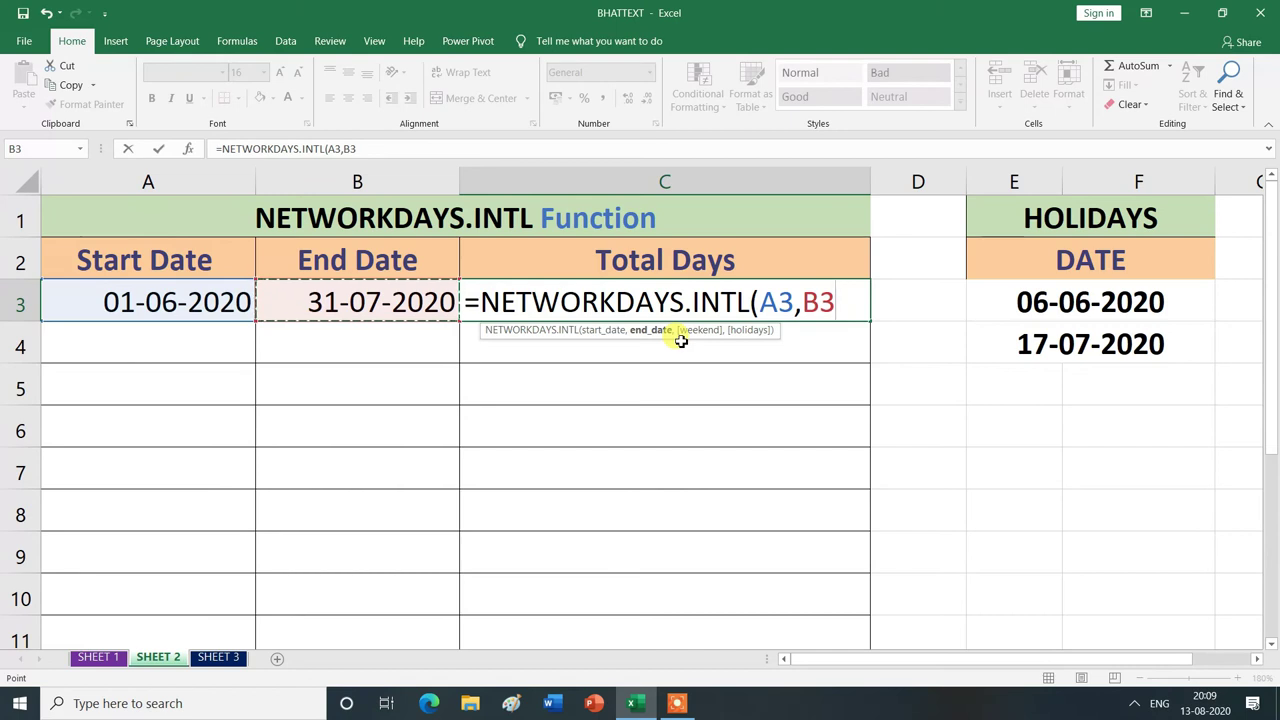
type(",")
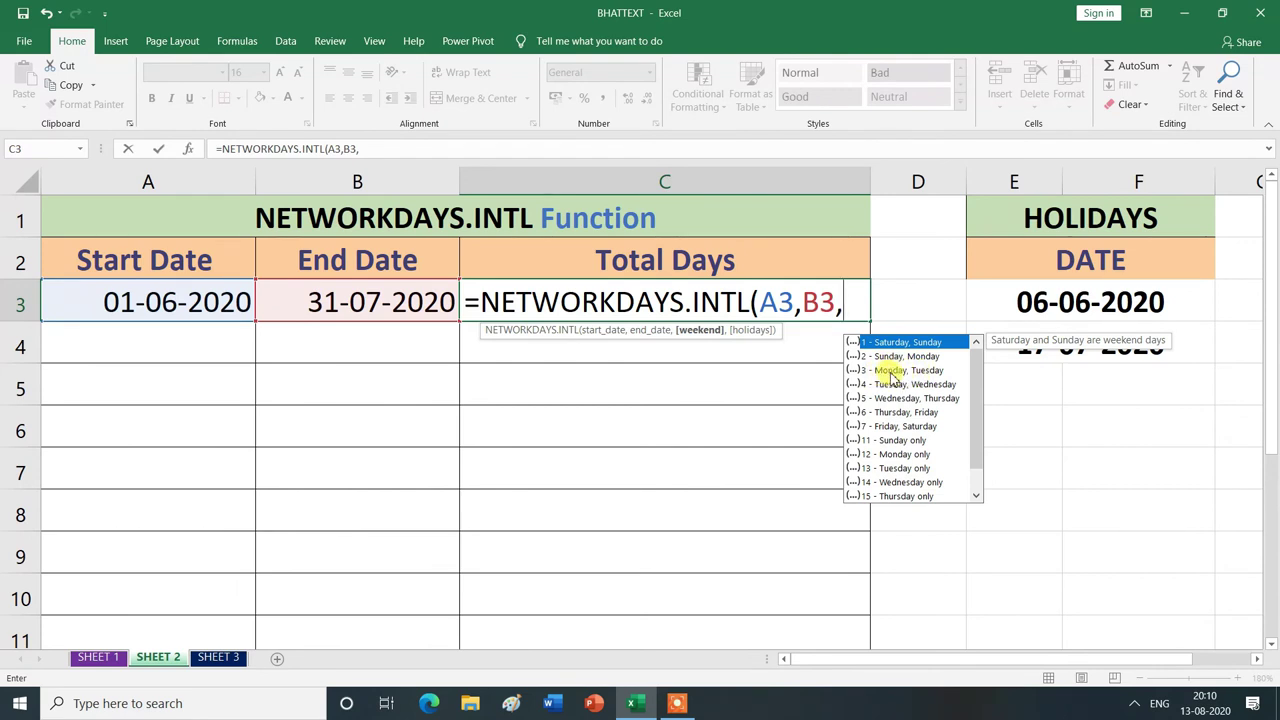
Step: Finish C3 with weekend code 3 (Monday, Tuesday) to show 43, and start =NET in C4
double_click(890, 372)
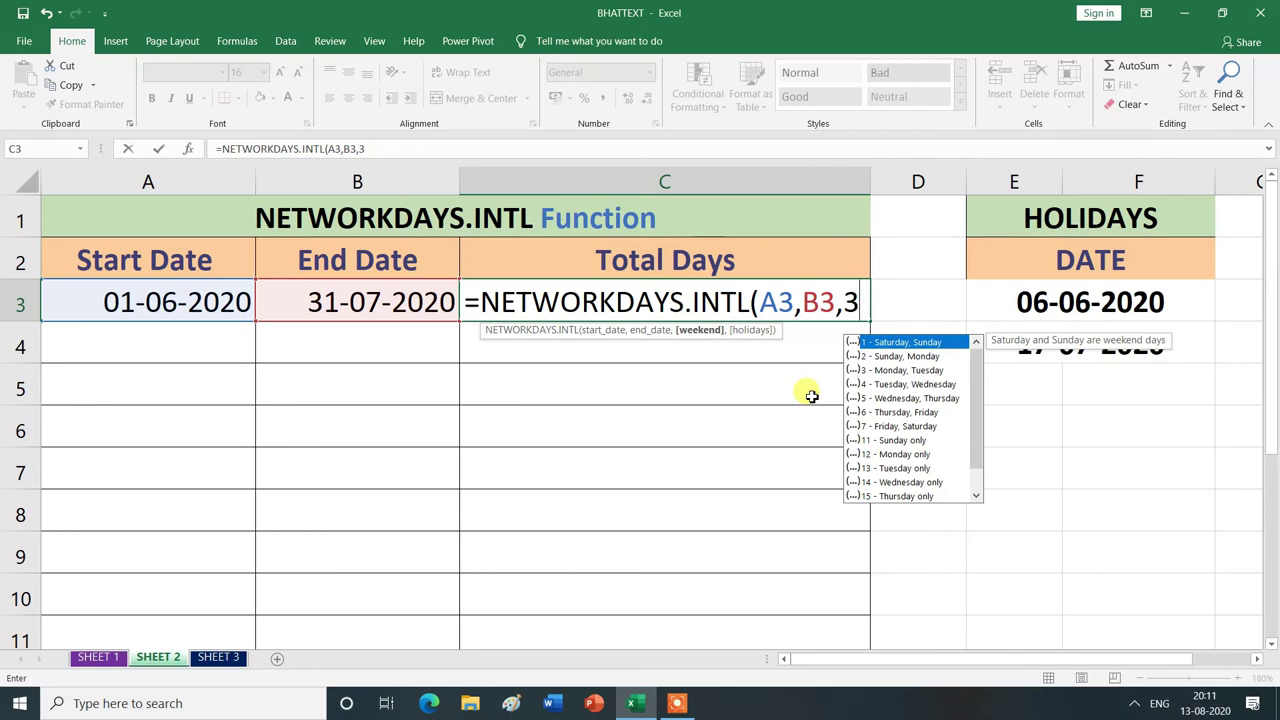
type(")")
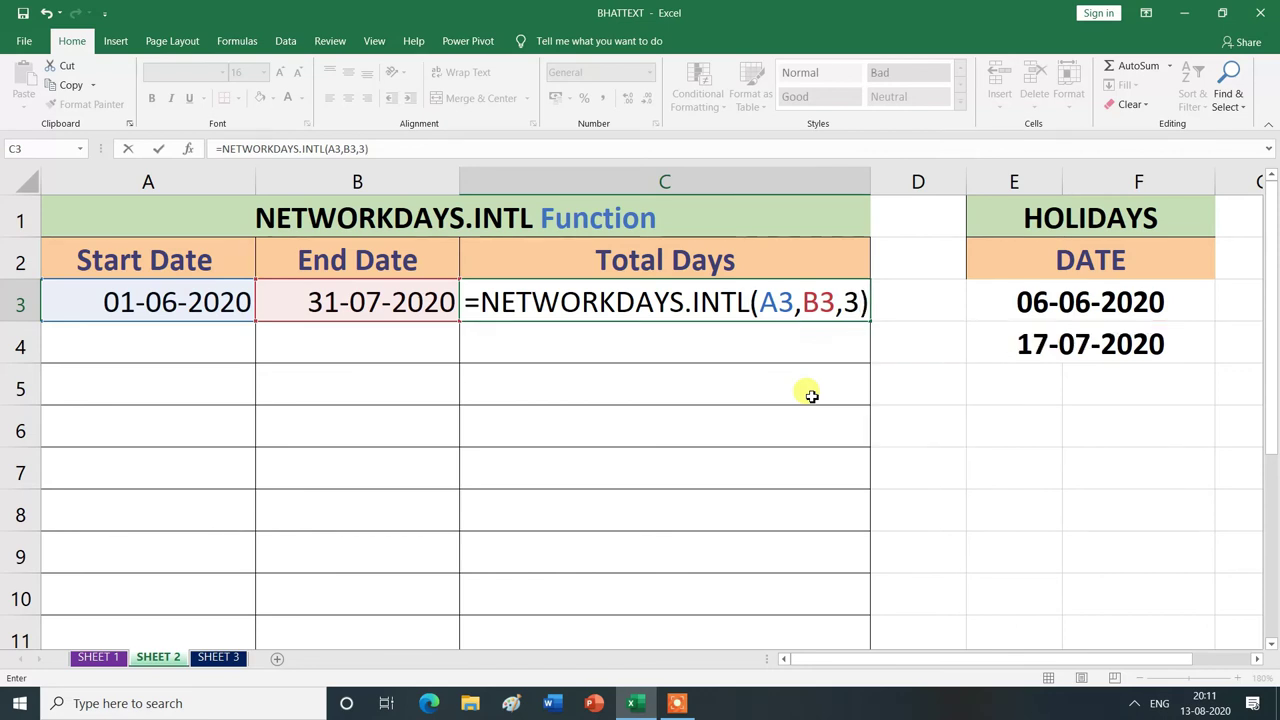
key("Return")
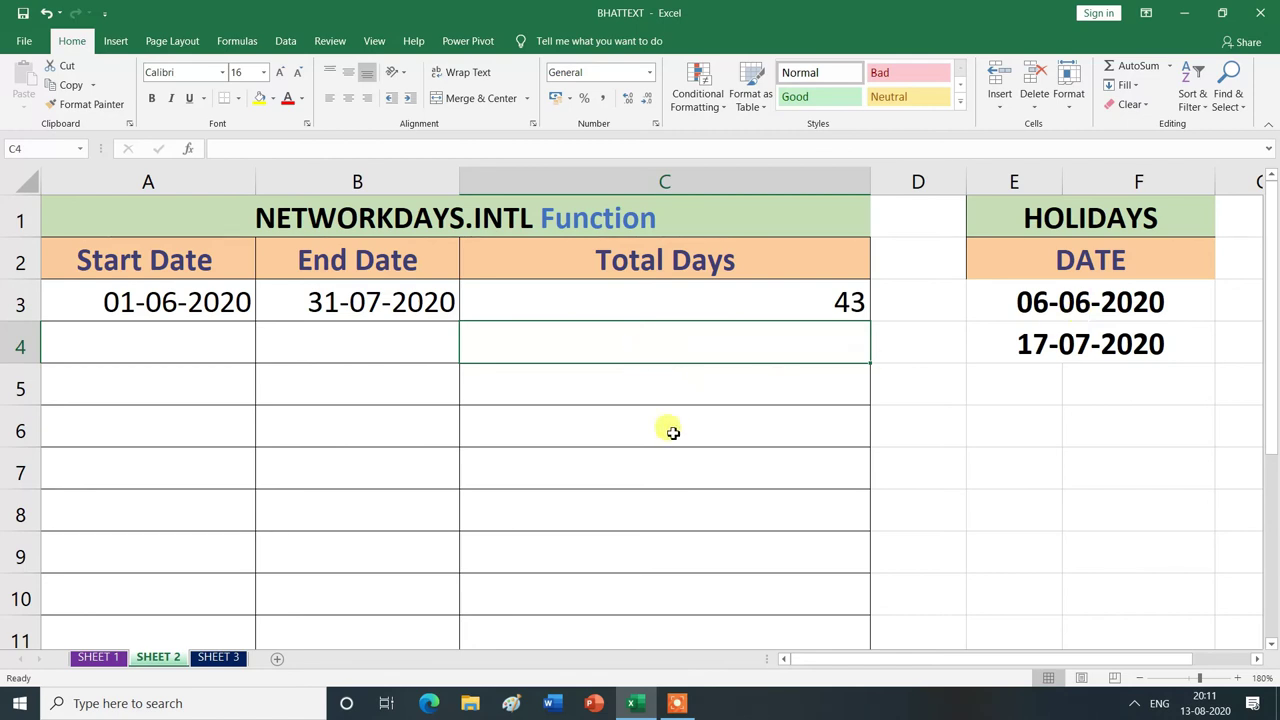
type("=")
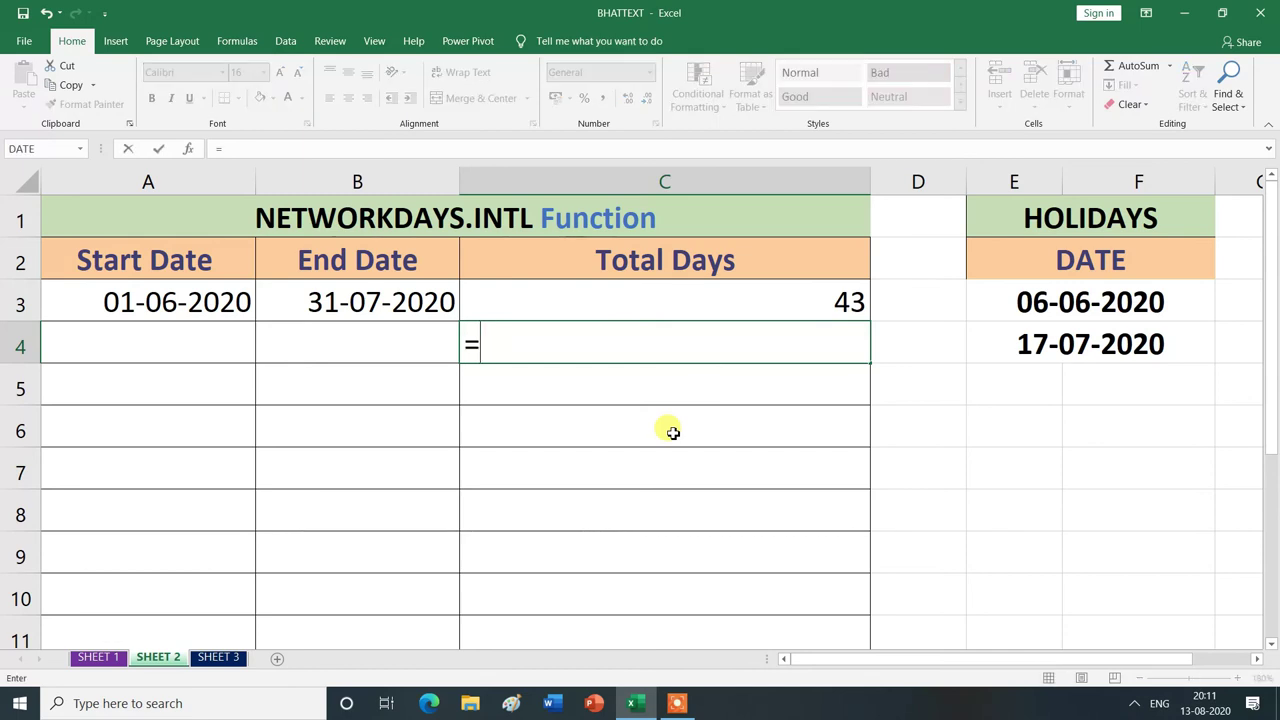
type("NET")
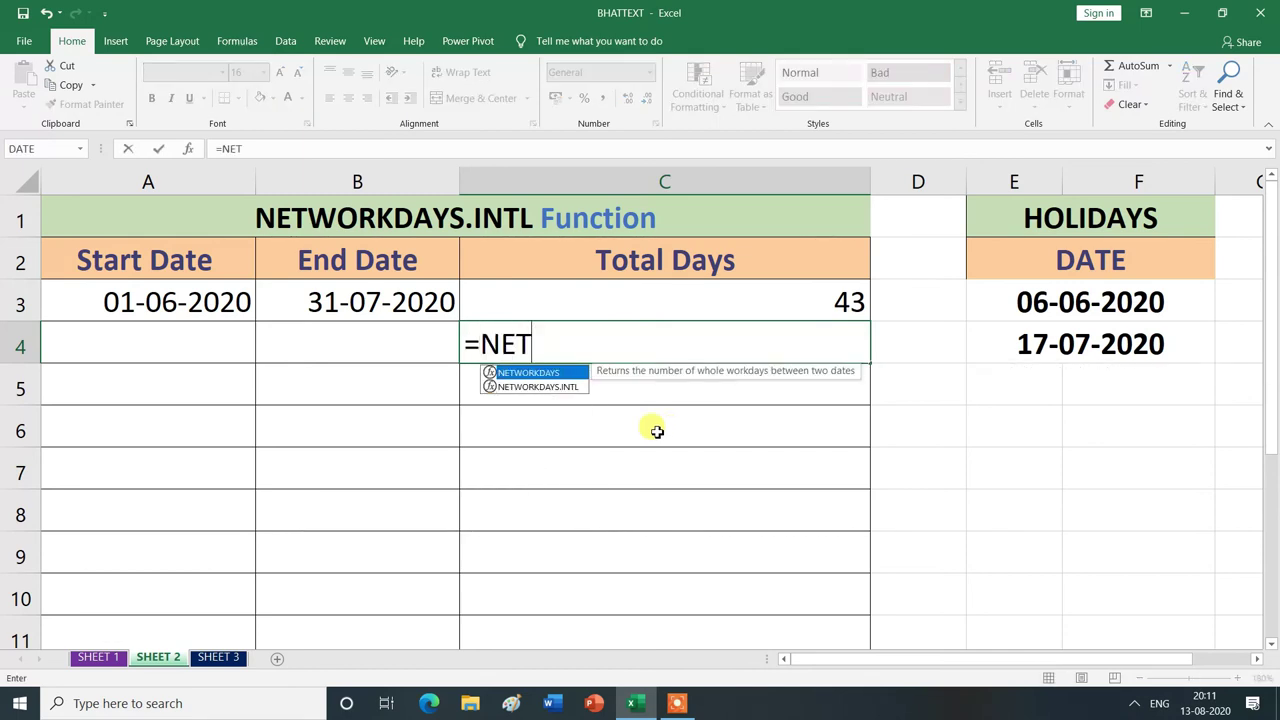
Step: Insert NETWORKDAYS.INTL in C4 with A3 as start date and B3 as end date
double_click(531, 387)
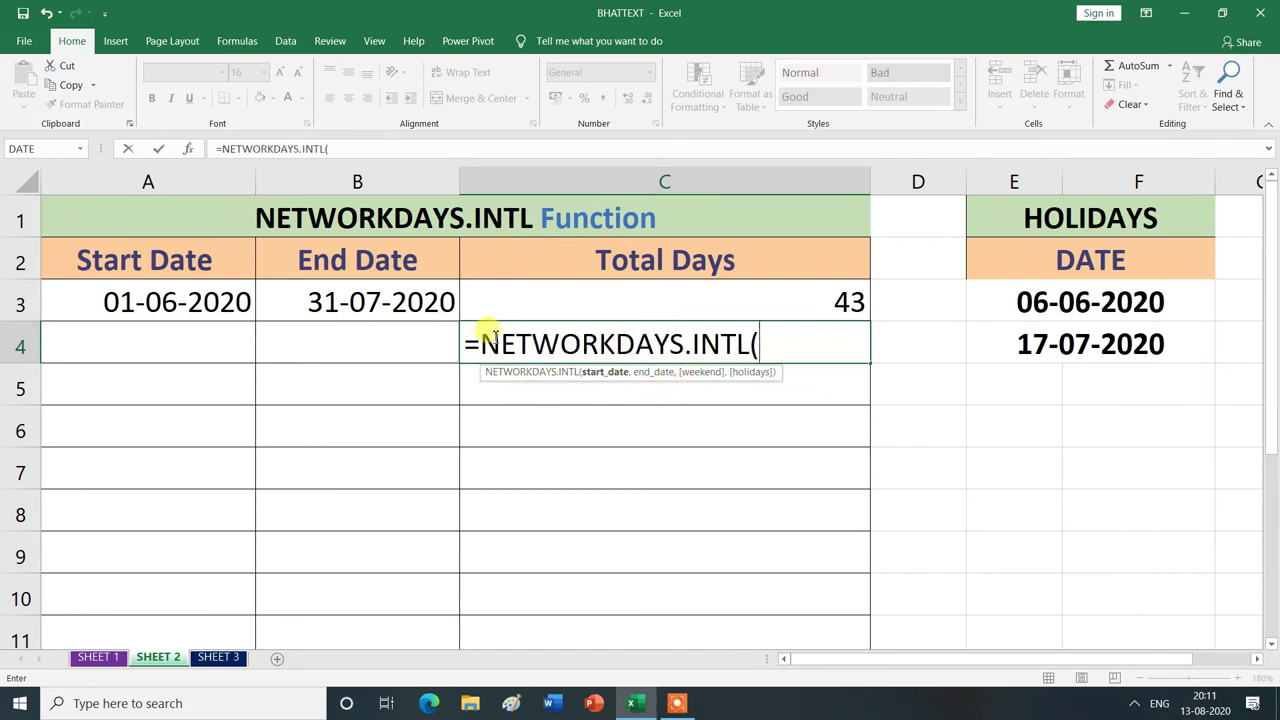
left_click(190, 300)
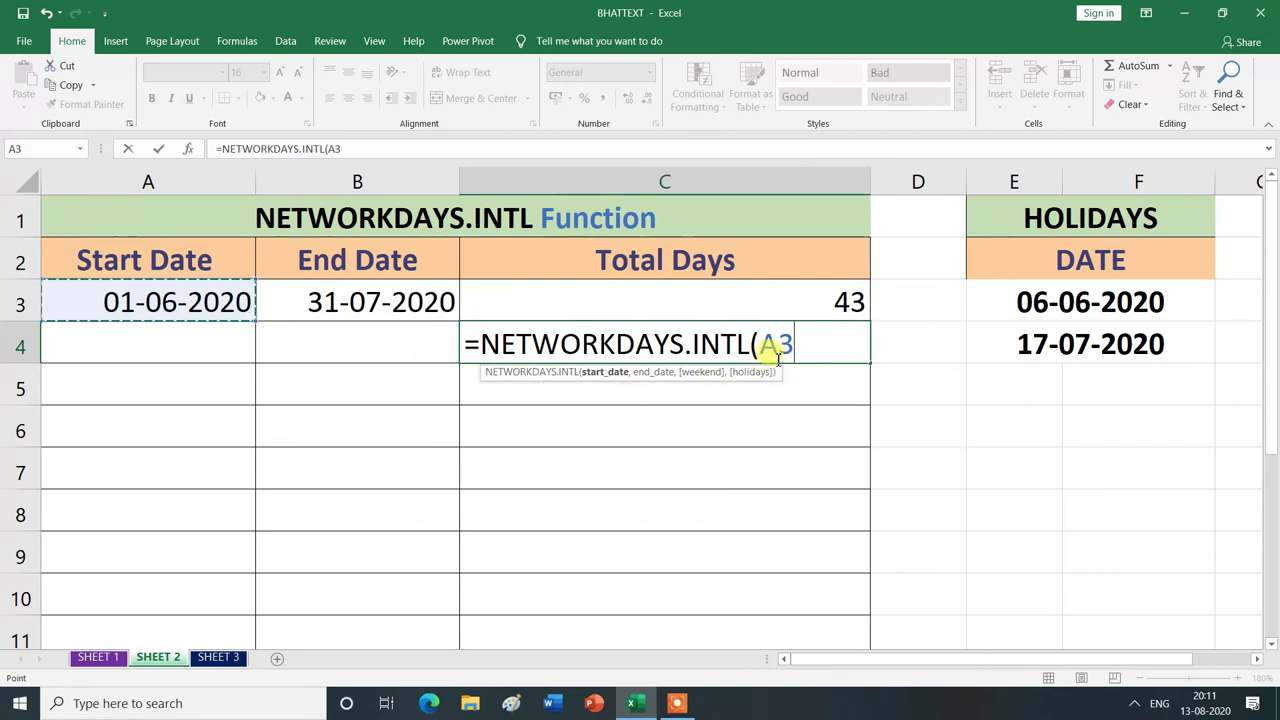
type(",")
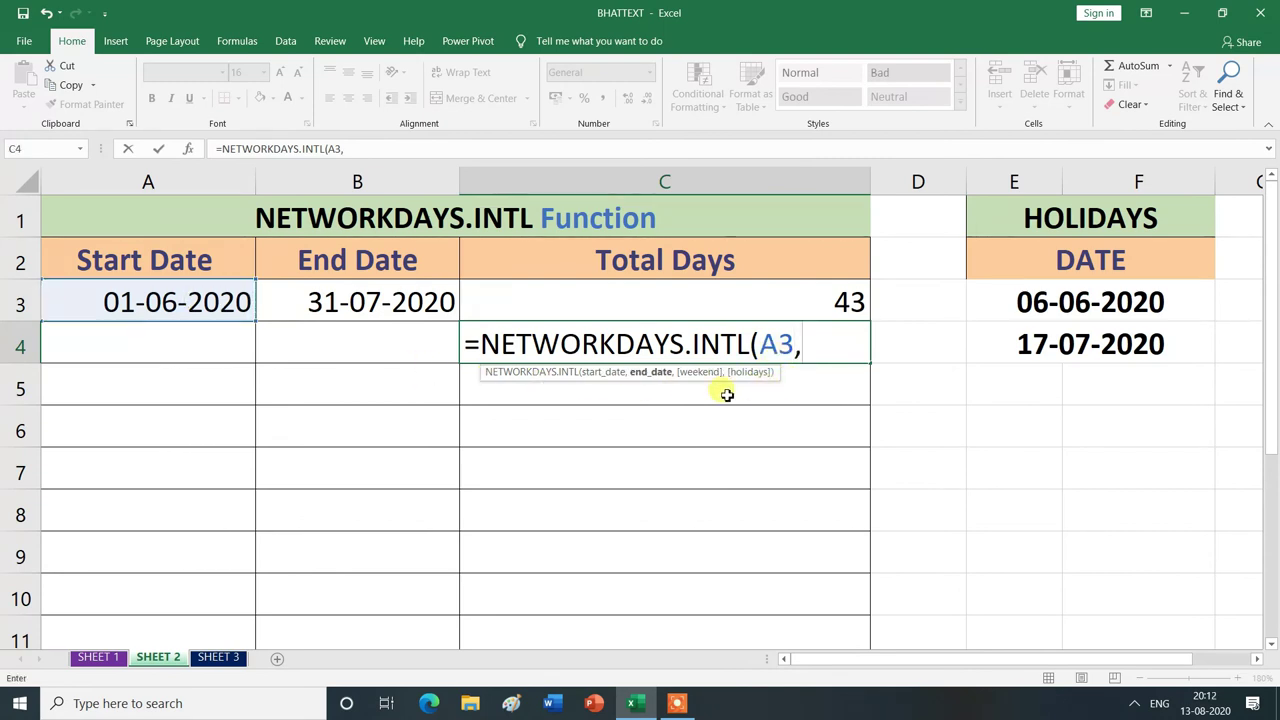
left_click(366, 303)
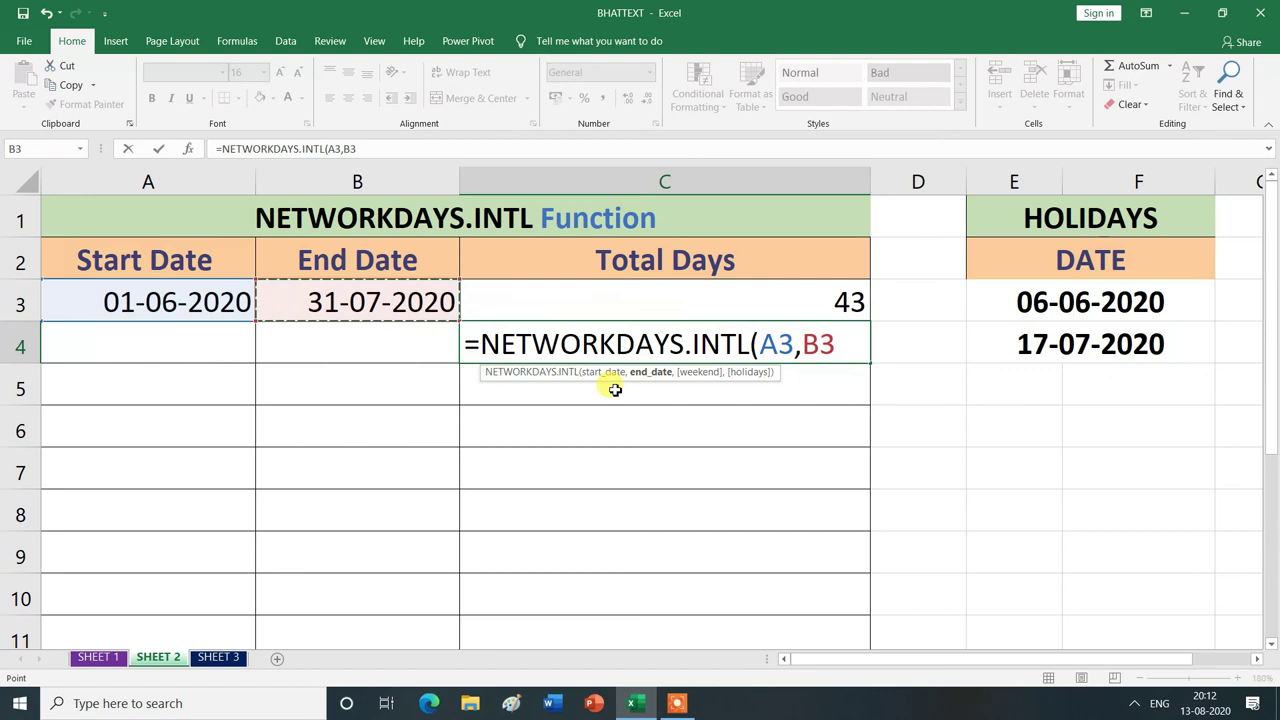
type(",")
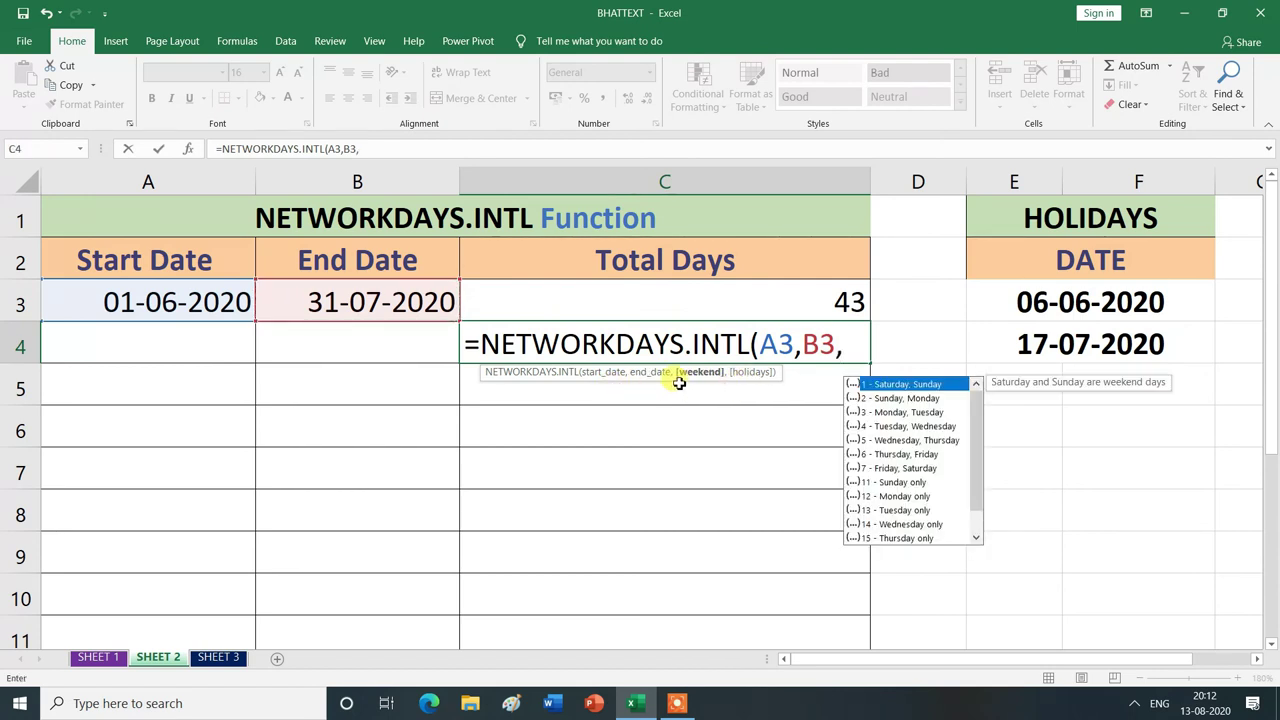
Step: Complete C4 as =NETWORKDAYS.INTL(A3,B3,3,E3:F4), giving 41 workdays
double_click(894, 414)
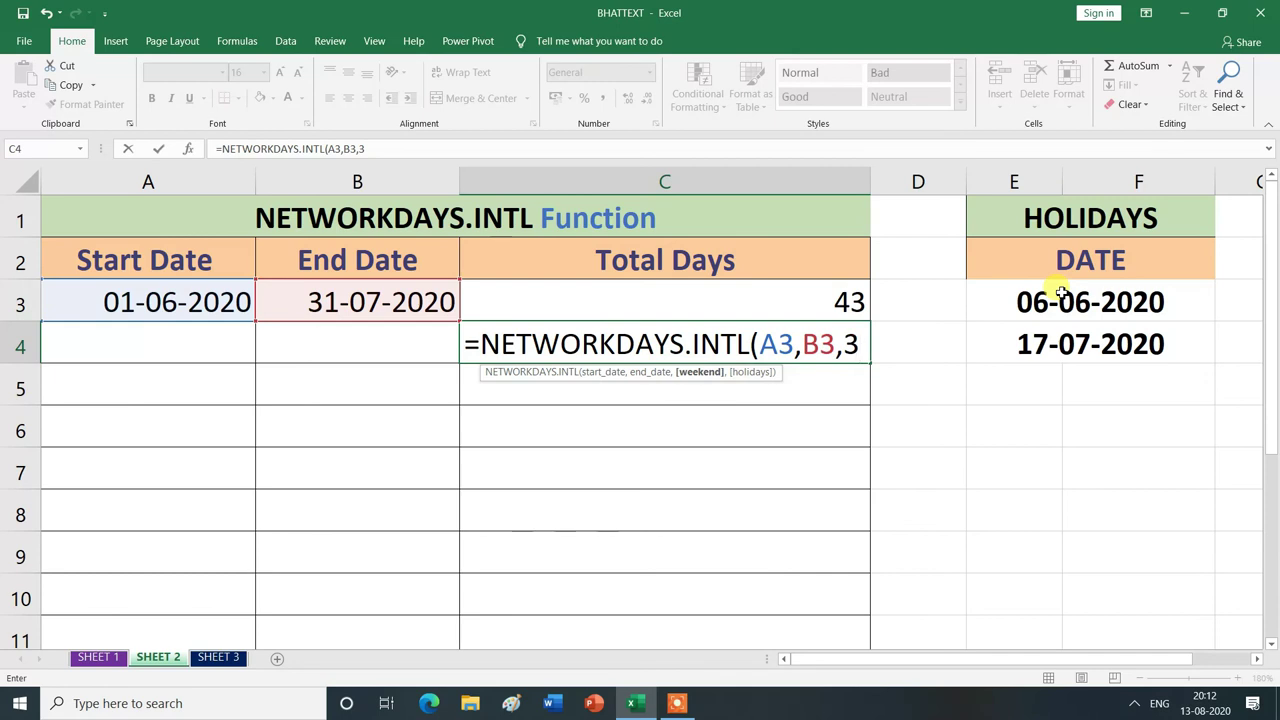
type(",")
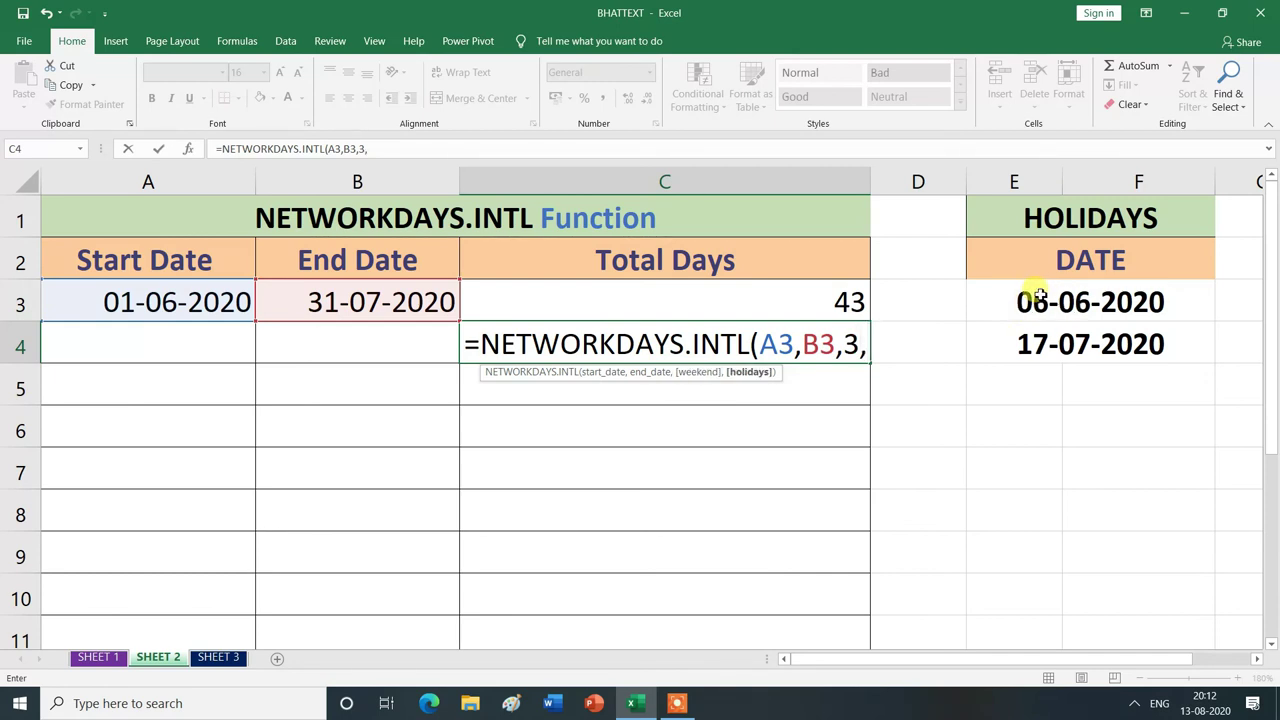
left_click_drag(1046, 320, 1049, 334)
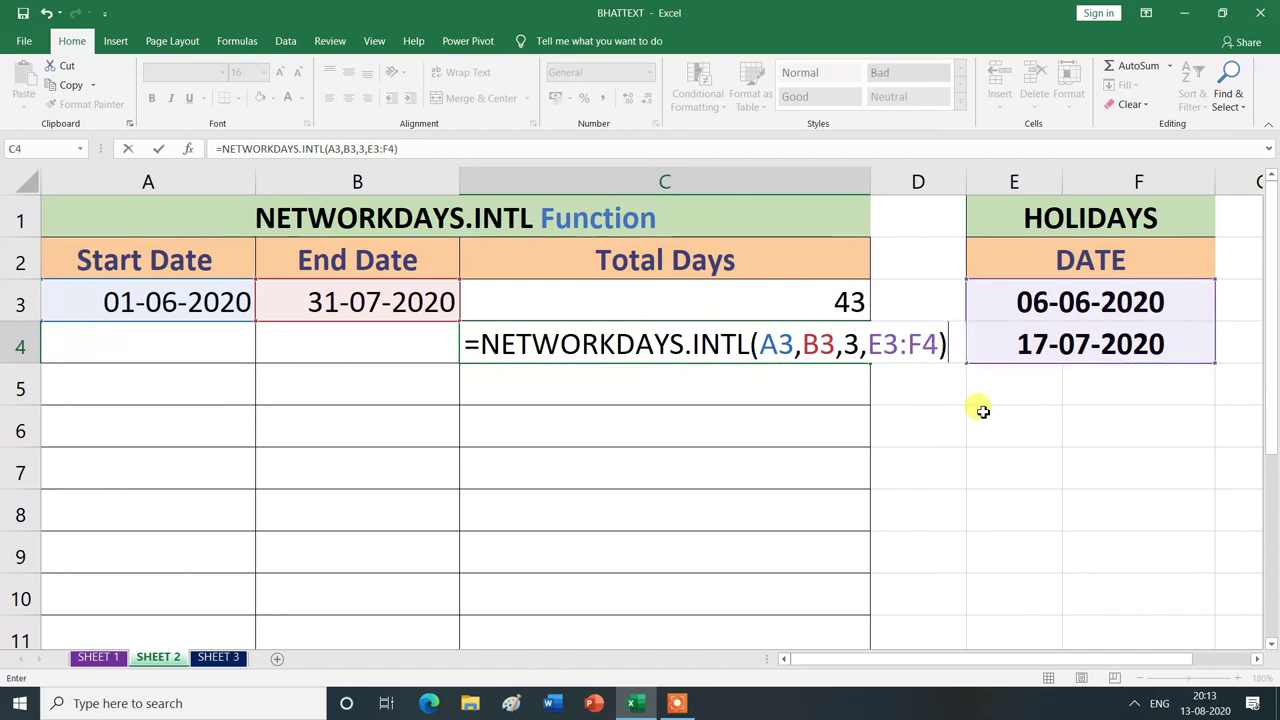
key("Return")
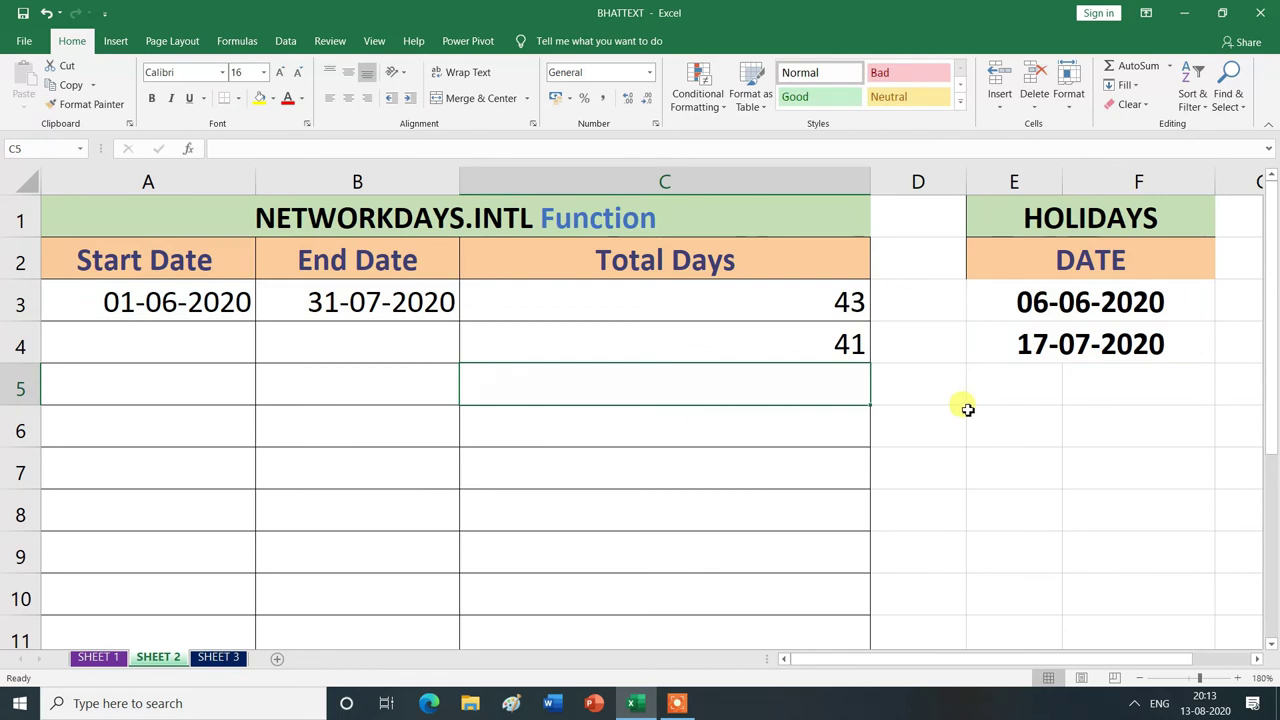